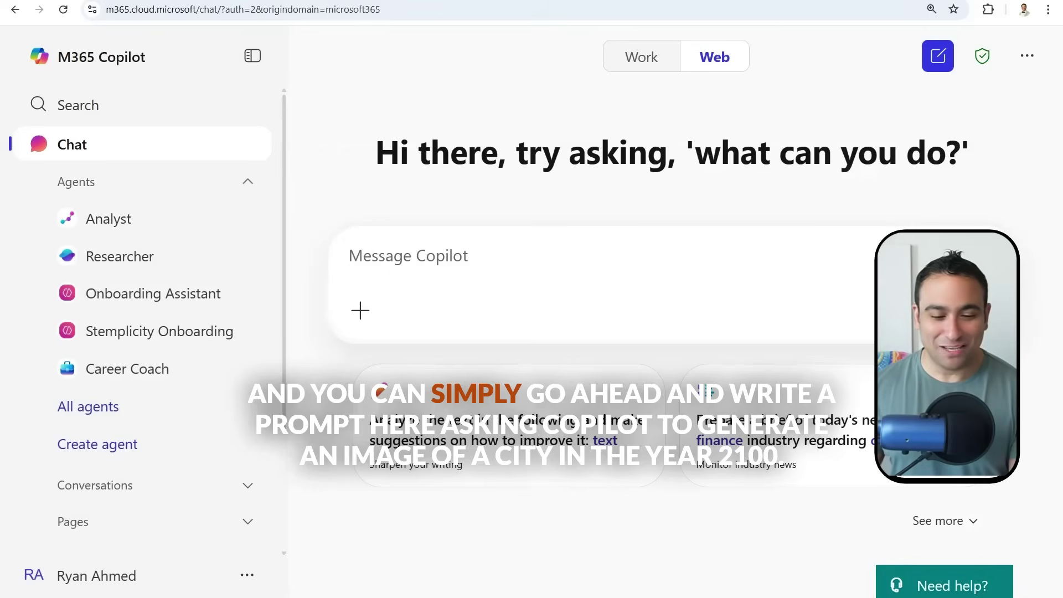
# Request a photorealistic image of a futuristic city in 2100 with robots walking dogs, serving coffee and teaching kids, plus flying cars and vertical gardens
pyautogui.click(414, 257)
pyautogui.hotkey('ctrl', 'v')
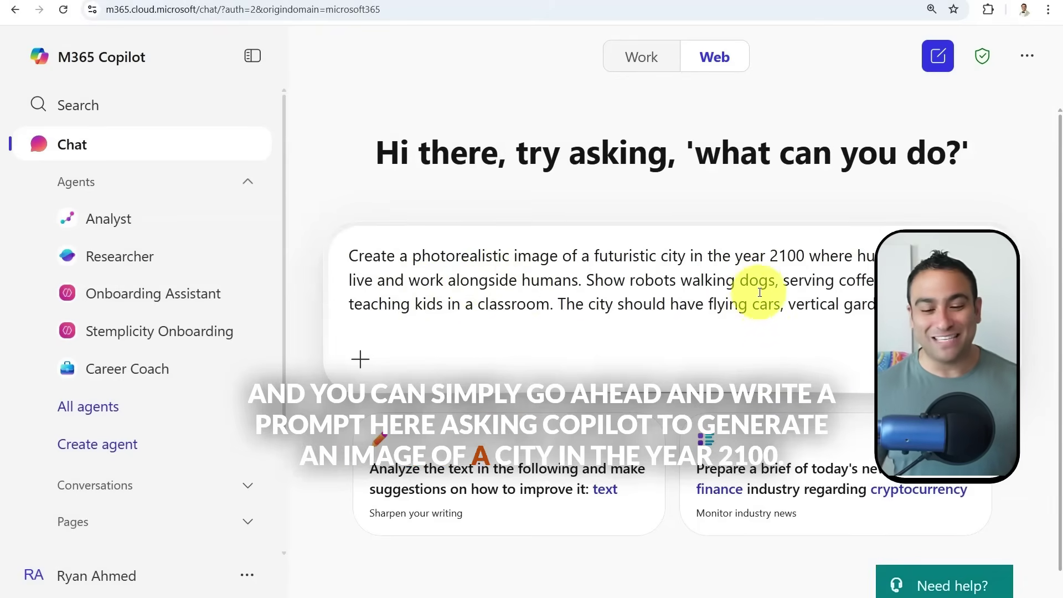
pyautogui.press('Return')
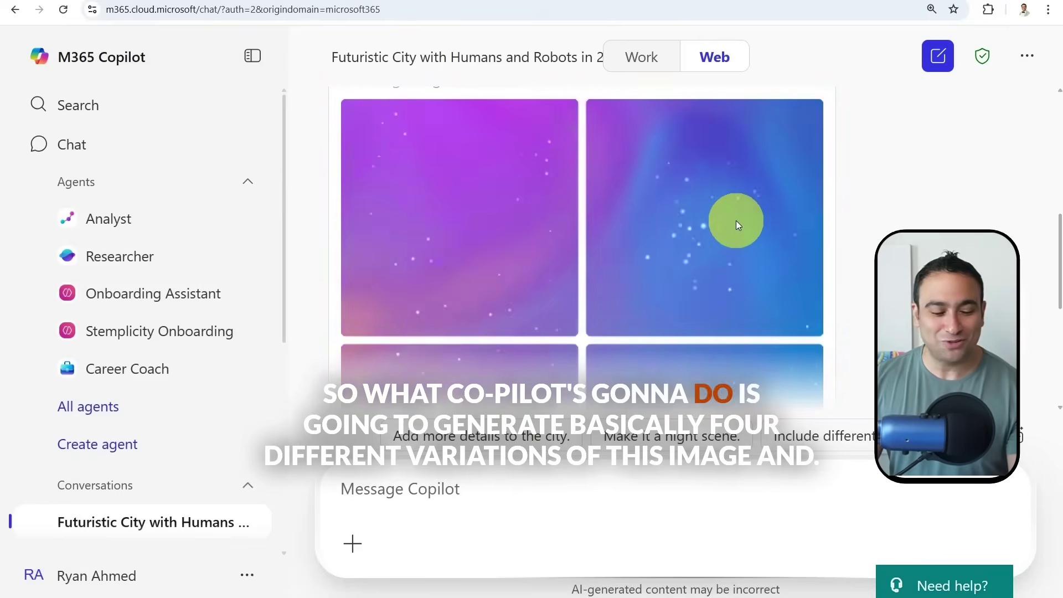
# View the first generated city image enlarged, and close the preview
pyautogui.hotkey('ctrl', '-')
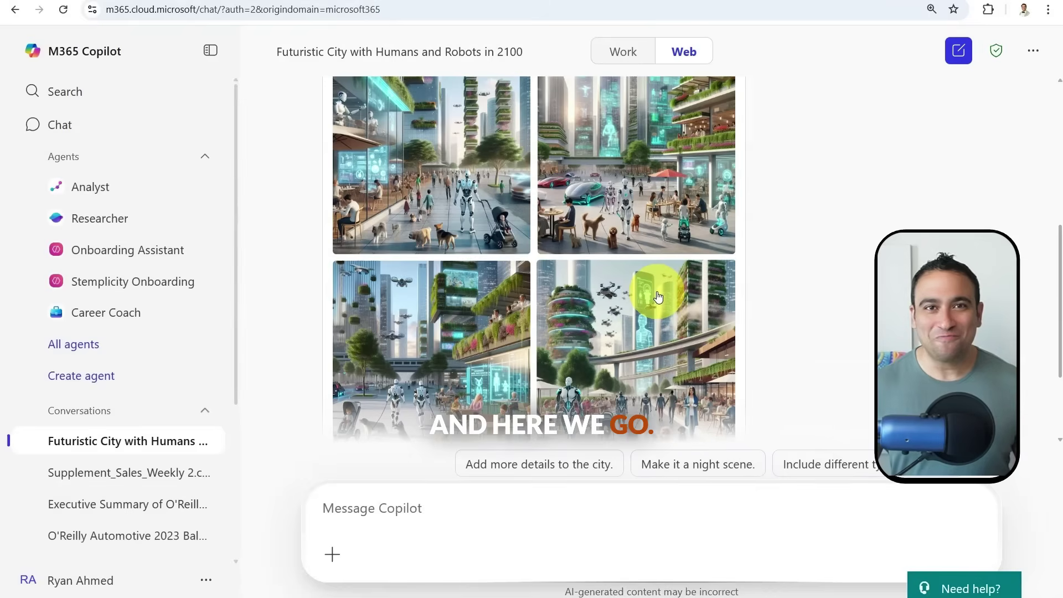
pyautogui.click(470, 175)
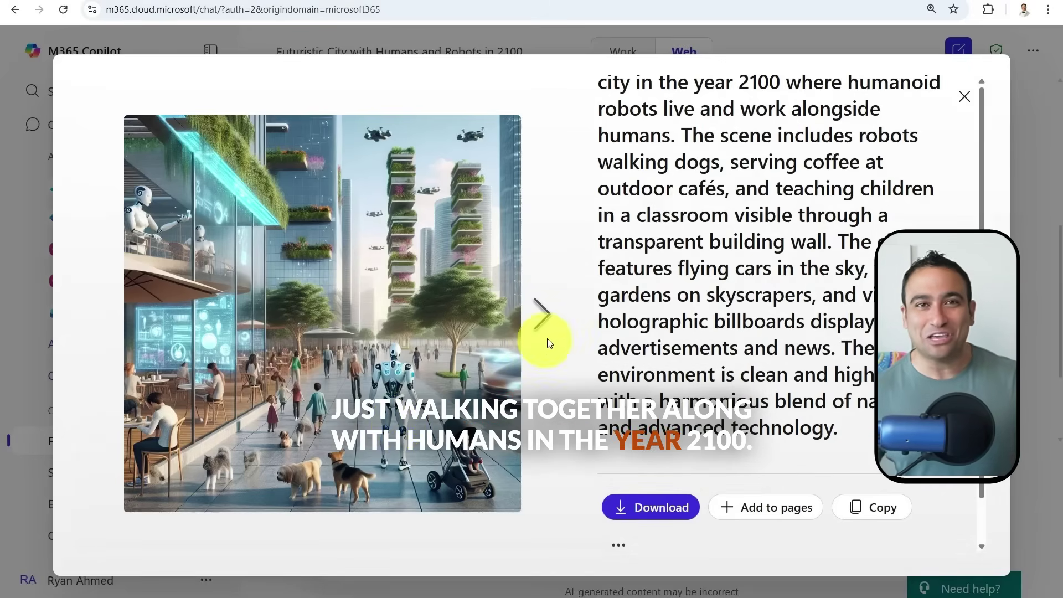
pyautogui.click(965, 96)
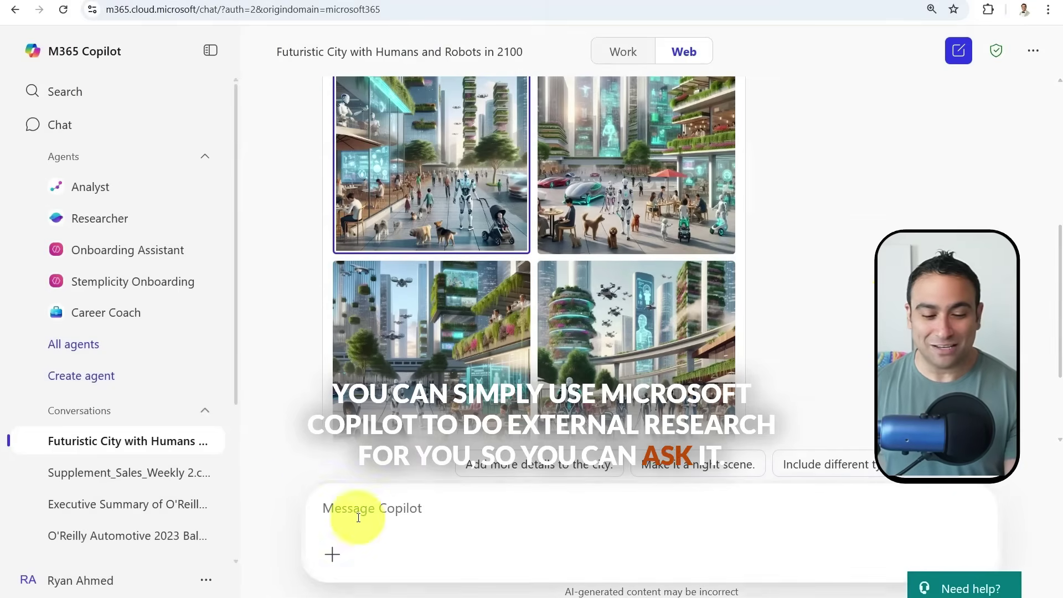
# Send Copilot the prompt "List the top 10 richest people in the world in 2024."
pyautogui.click(392, 515)
pyautogui.write('List the top 10 richest people in the world in 2024.')
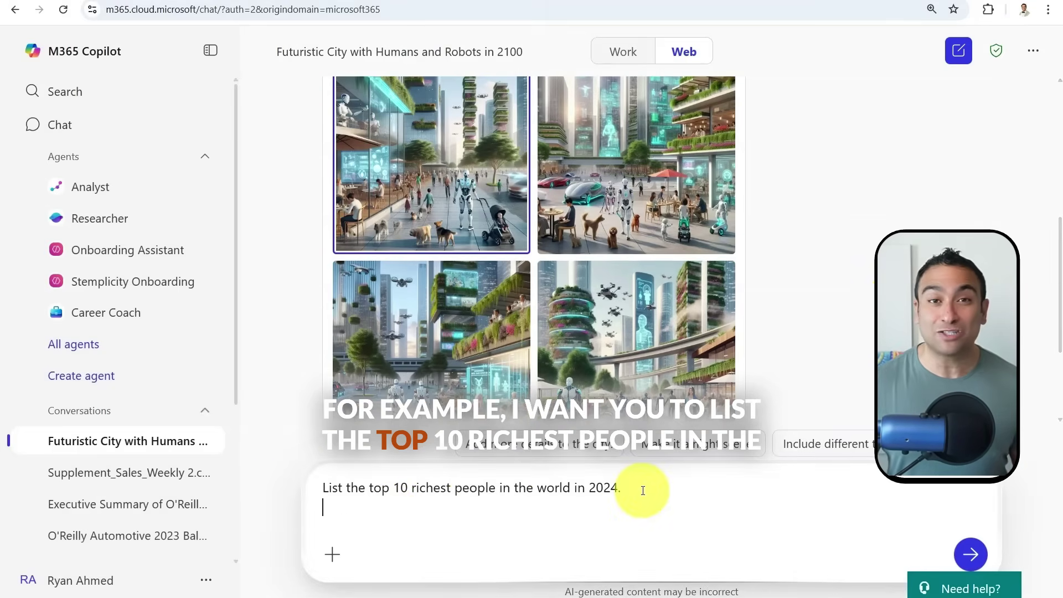
pyautogui.click(970, 554)
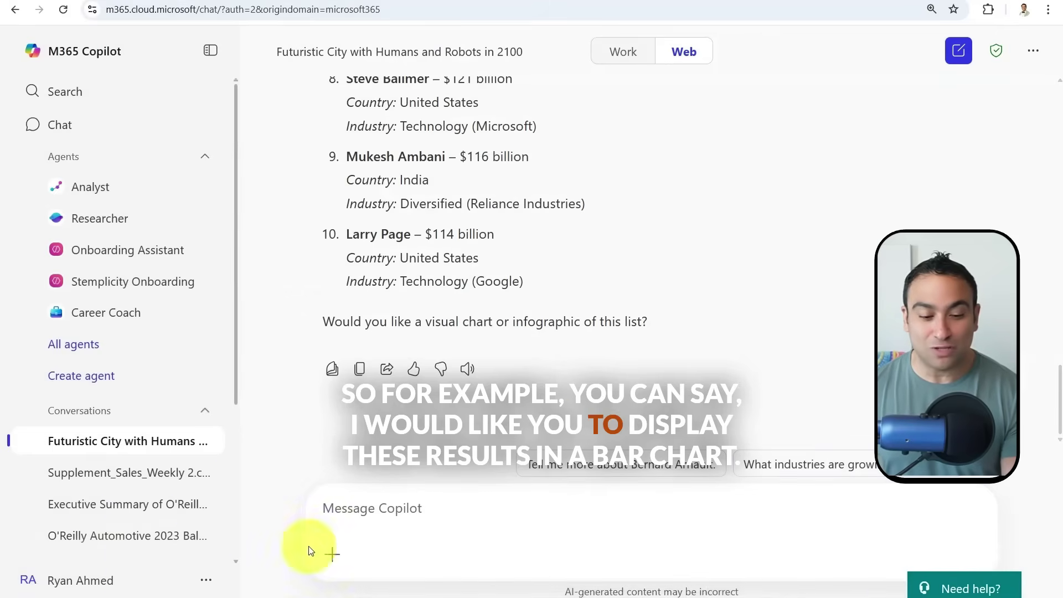
# Send the follow-up prompt "Display the results in a bar chart."
pyautogui.click(387, 506)
pyautogui.write('Display the results in a bar chart.')
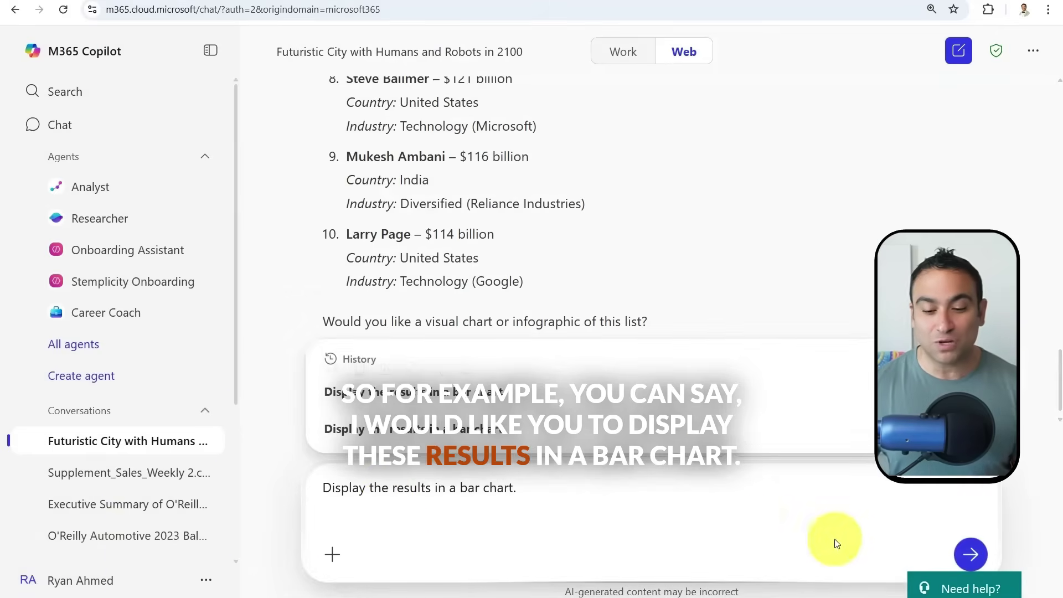
pyautogui.click(975, 544)
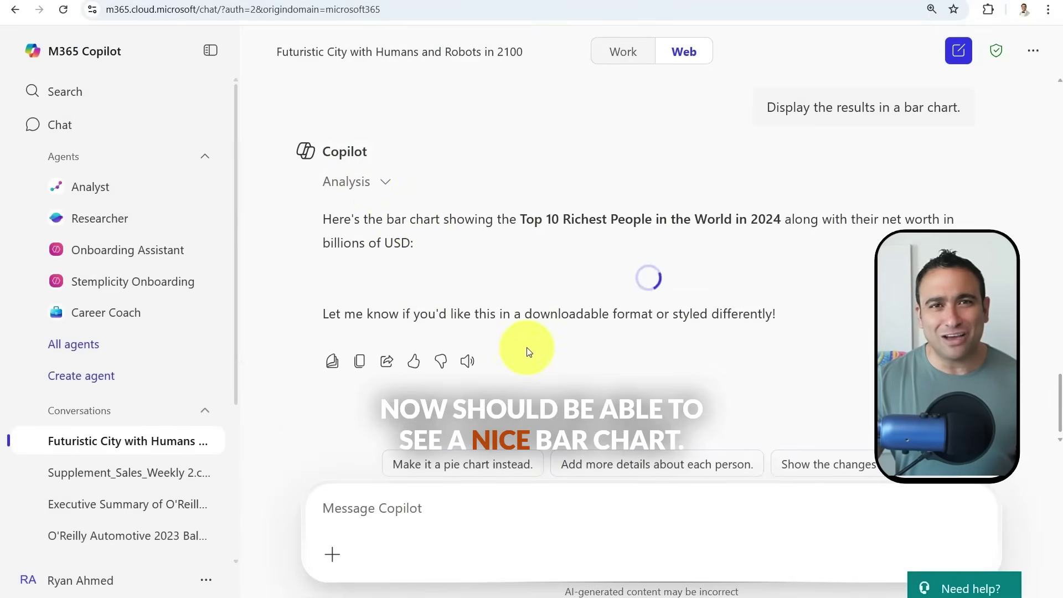
# Examine the generated bar chart and expand its analysis to read through the Python code behind it
pyautogui.scroll(-4, 482, 322)
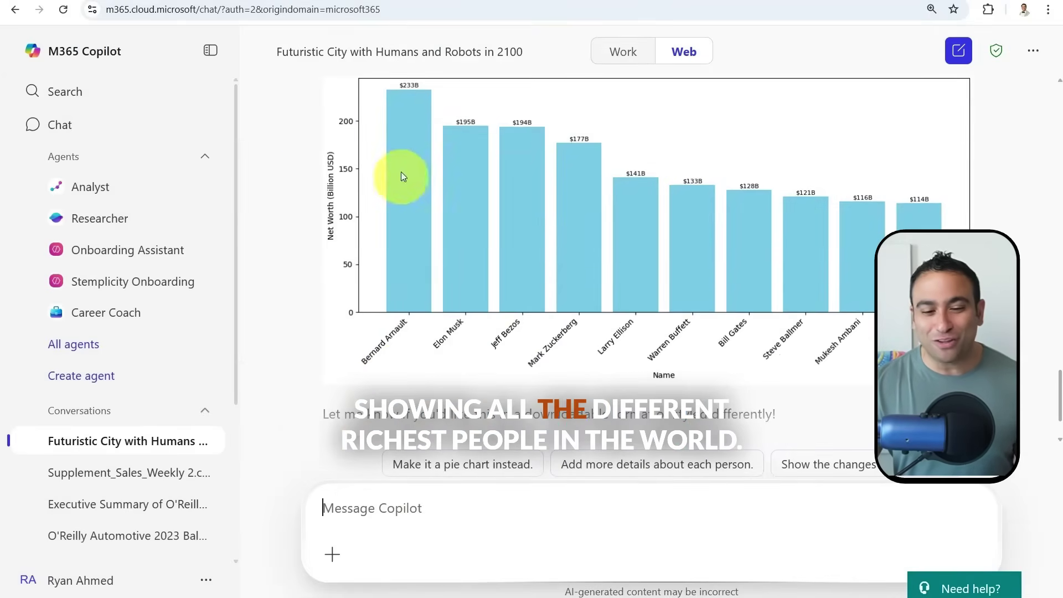
pyautogui.scroll(3, 413, 221)
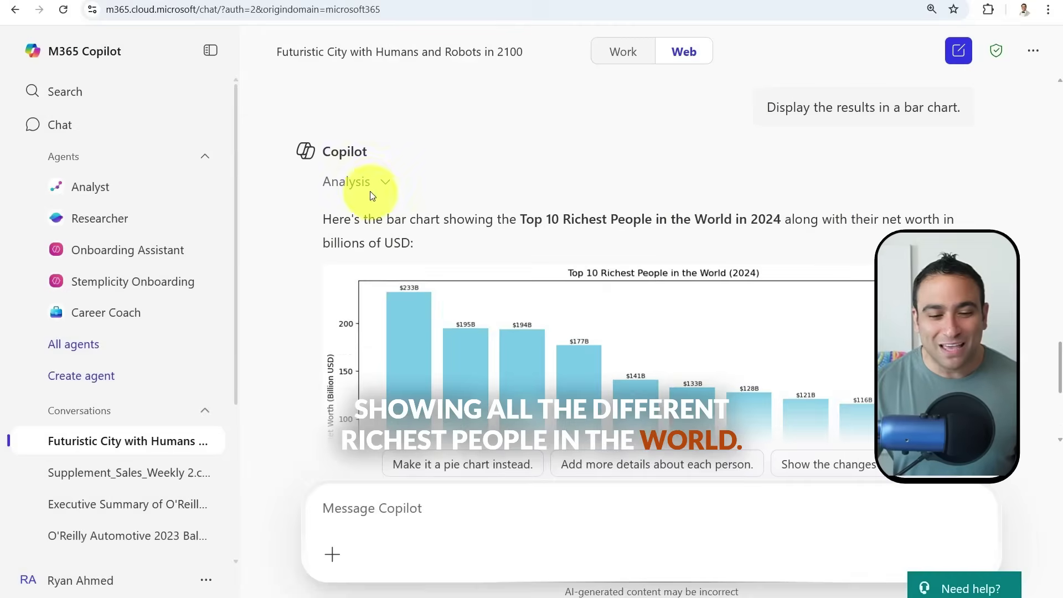
pyautogui.click(368, 185)
pyautogui.scroll(-2, 408, 244)
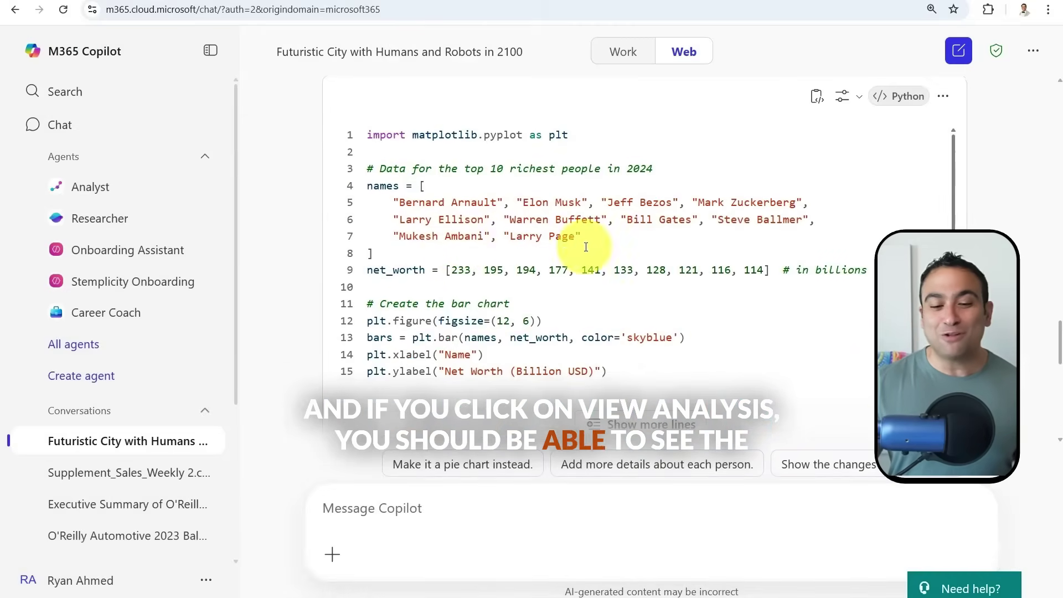
pyautogui.scroll(-4, 507, 313)
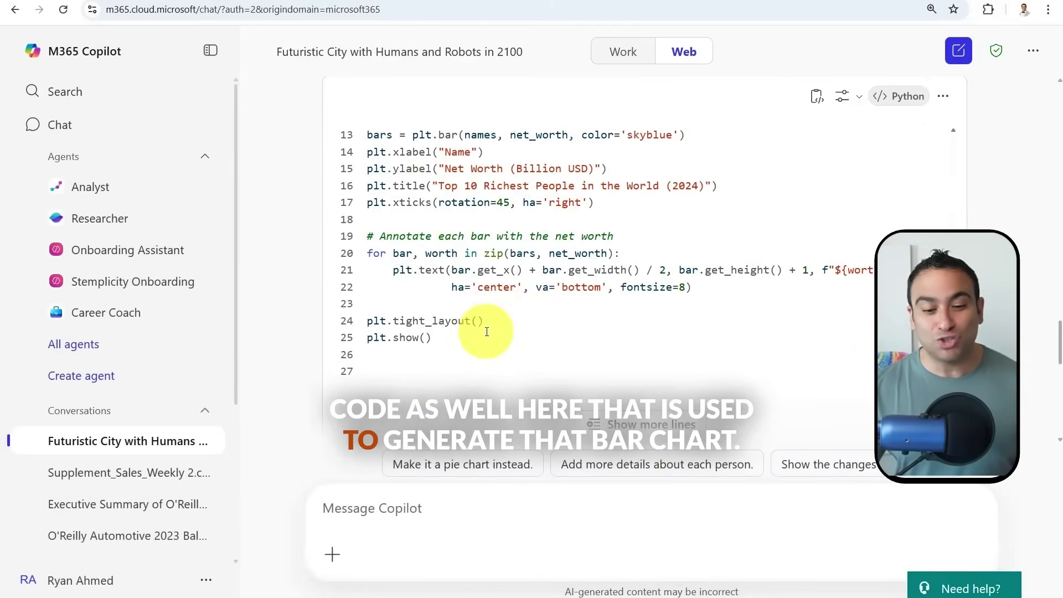
pyautogui.scroll(-5, 502, 327)
pyautogui.scroll(-4, 696, 383)
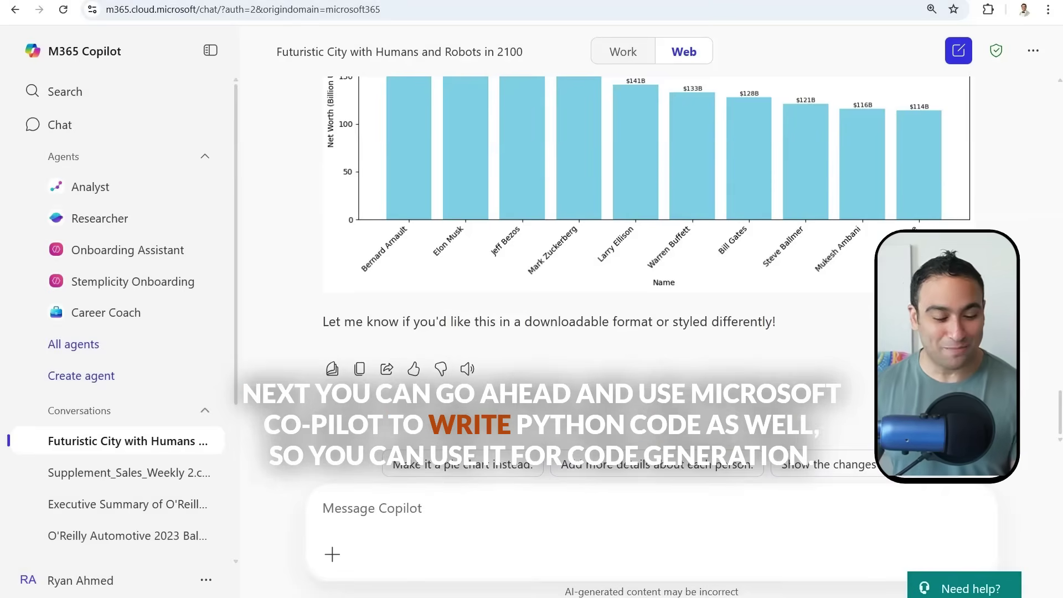
# Ask for Python code that builds a regression model to predict student grades based on hours studied, attendance, and prior performance
pyautogui.click(477, 515)
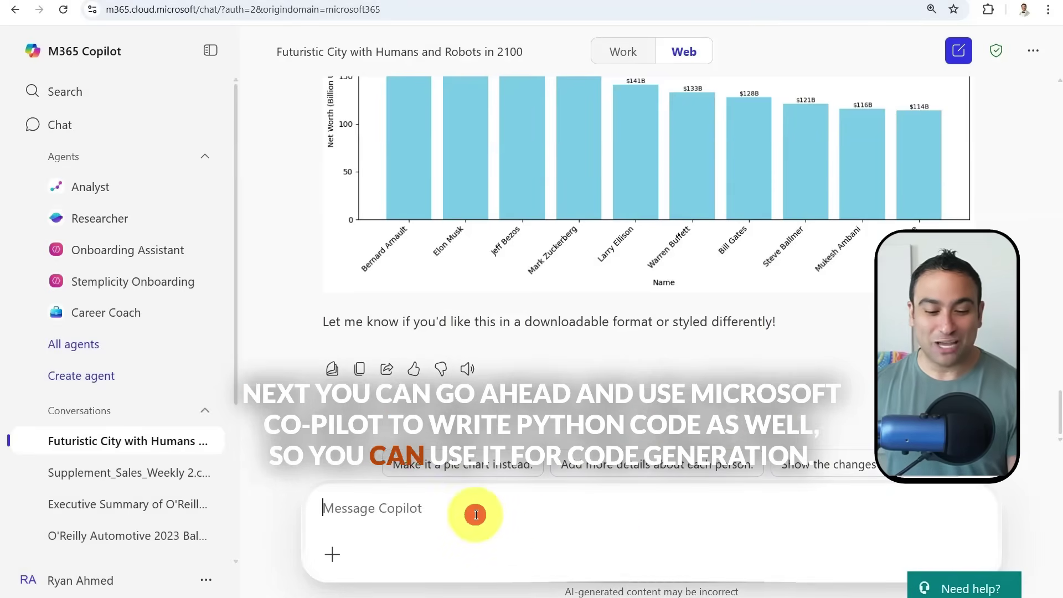
pyautogui.write('Write a Python code that builds a regression model to predict student grades based on hours, attendance, and prior performance.')
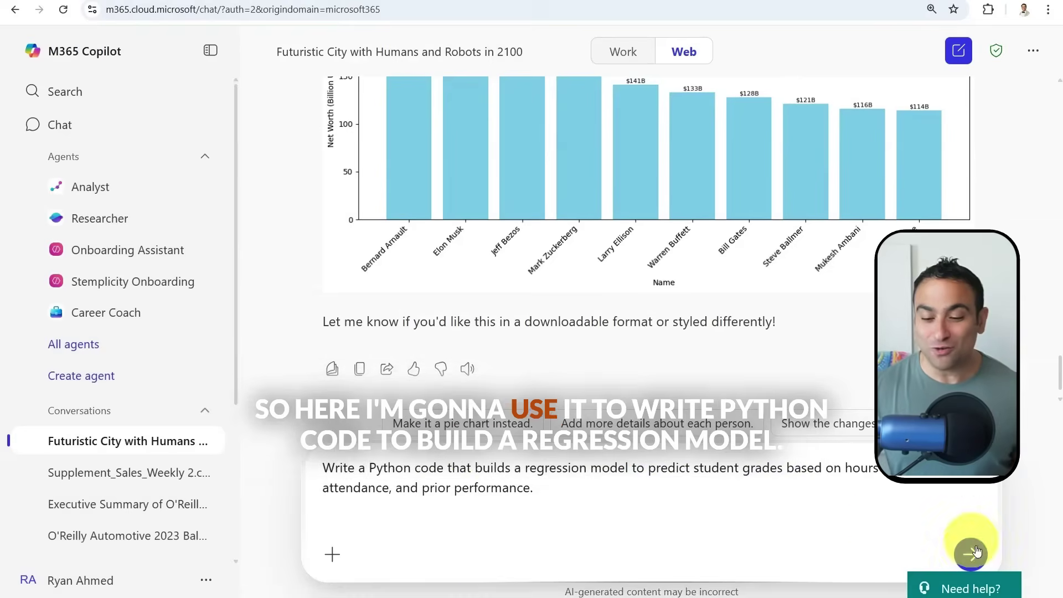
pyautogui.click(976, 552)
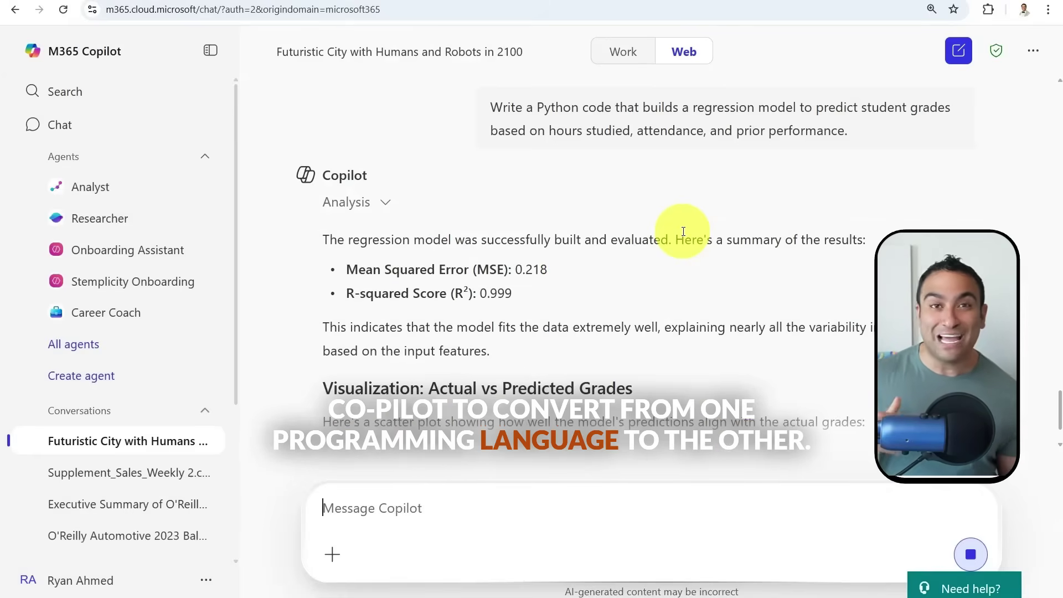
# Examine the regression answer's analysis code, evaluation metrics and the scatter plot of actual versus predicted grades
pyautogui.click(368, 111)
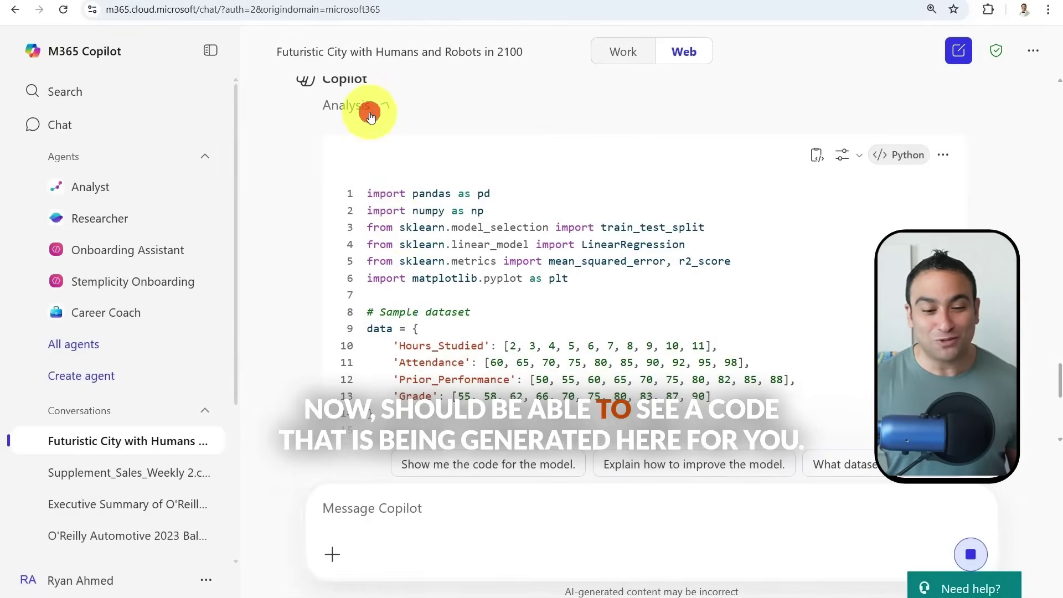
pyautogui.scroll(10, 482, 258)
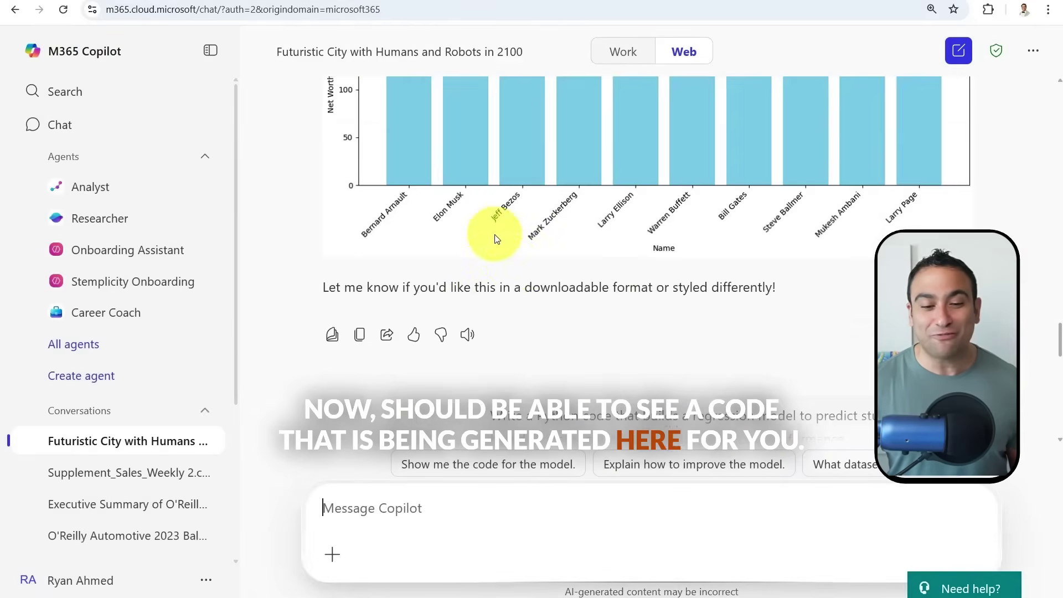
pyautogui.scroll(-10, 498, 294)
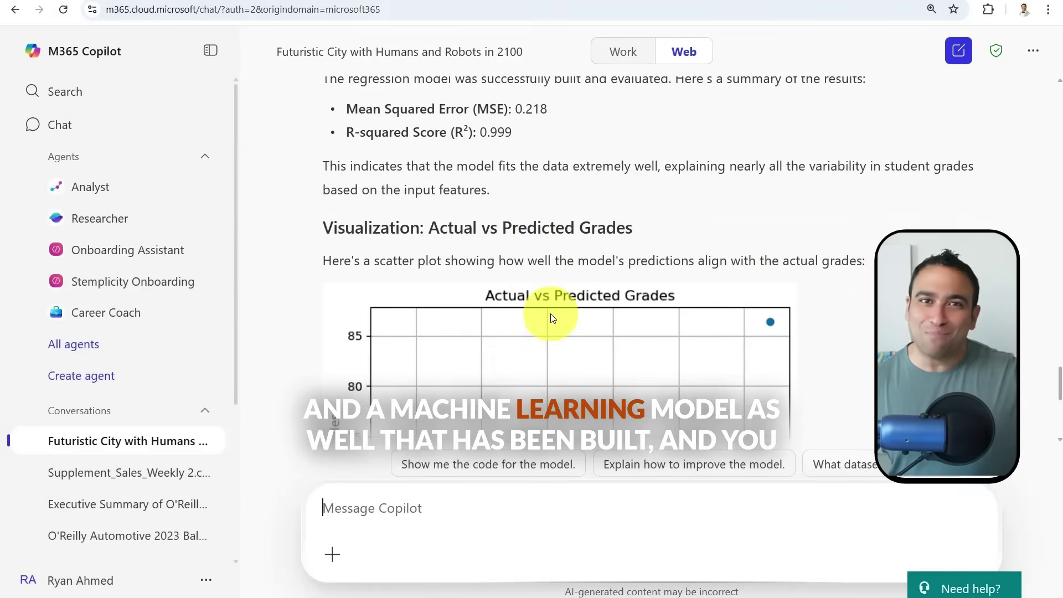
pyautogui.scroll(-5, 554, 310)
pyautogui.scroll(-2, 559, 304)
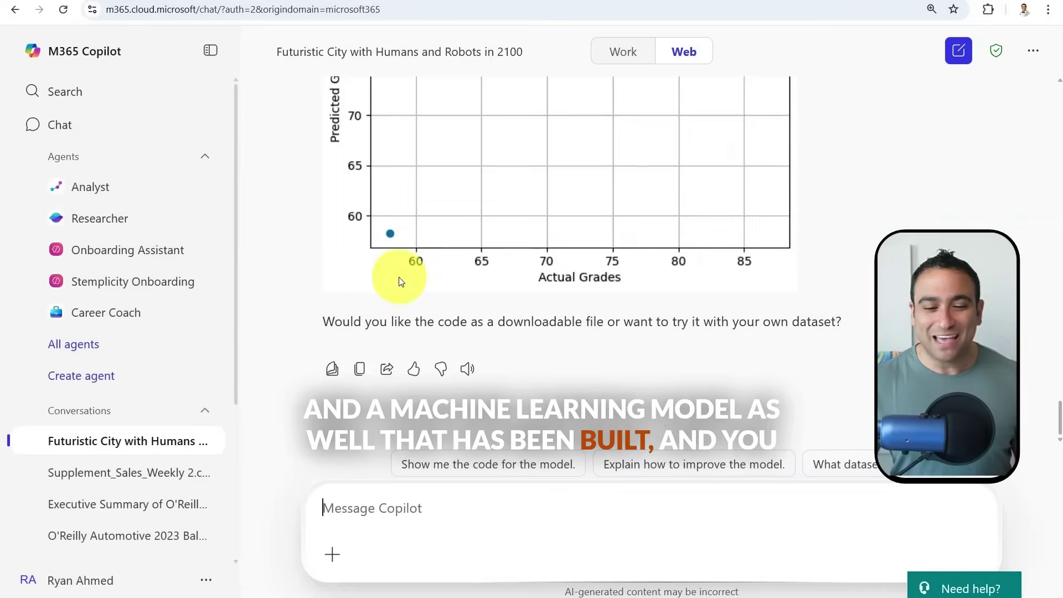
pyautogui.scroll(8, 408, 280)
pyautogui.moveTo(395, 228); pyautogui.dragTo(514, 235)
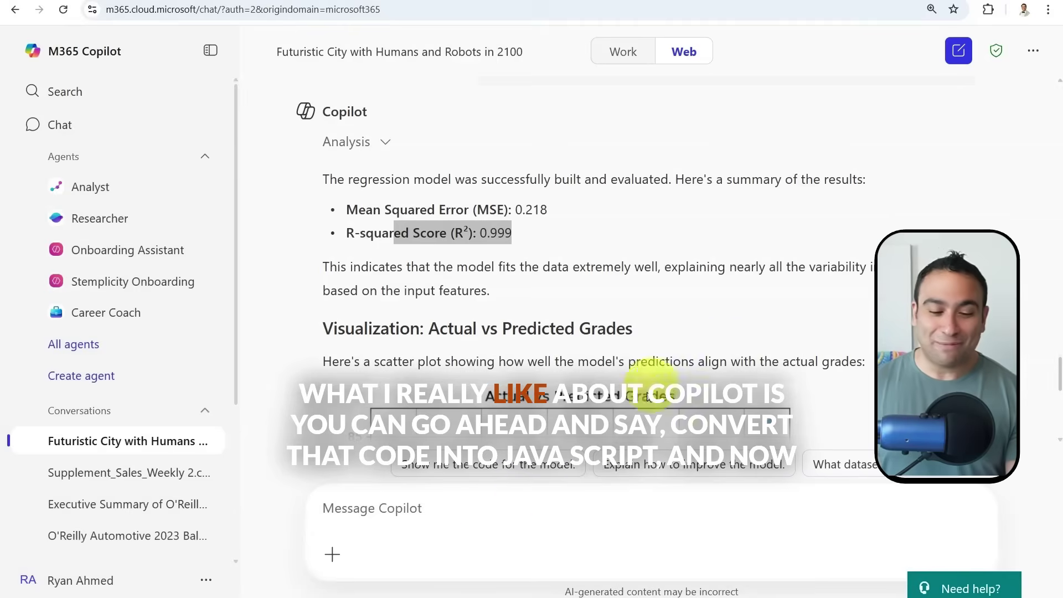
# Send the follow-up prompt "Convert this code into Java."
pyautogui.click(489, 506)
pyautogui.write('Convert this code into Java.')
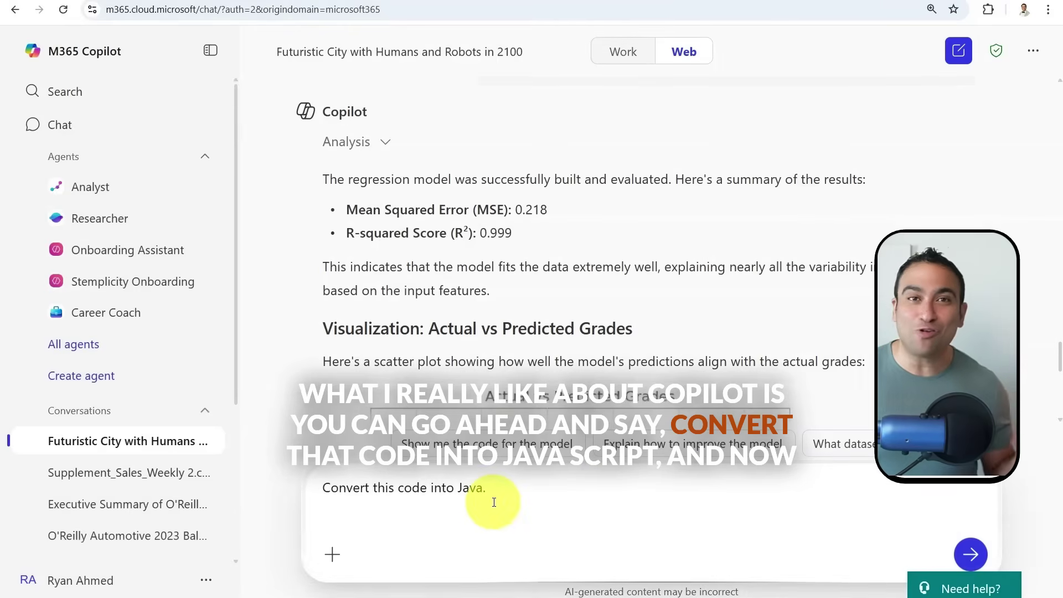
pyautogui.click(976, 552)
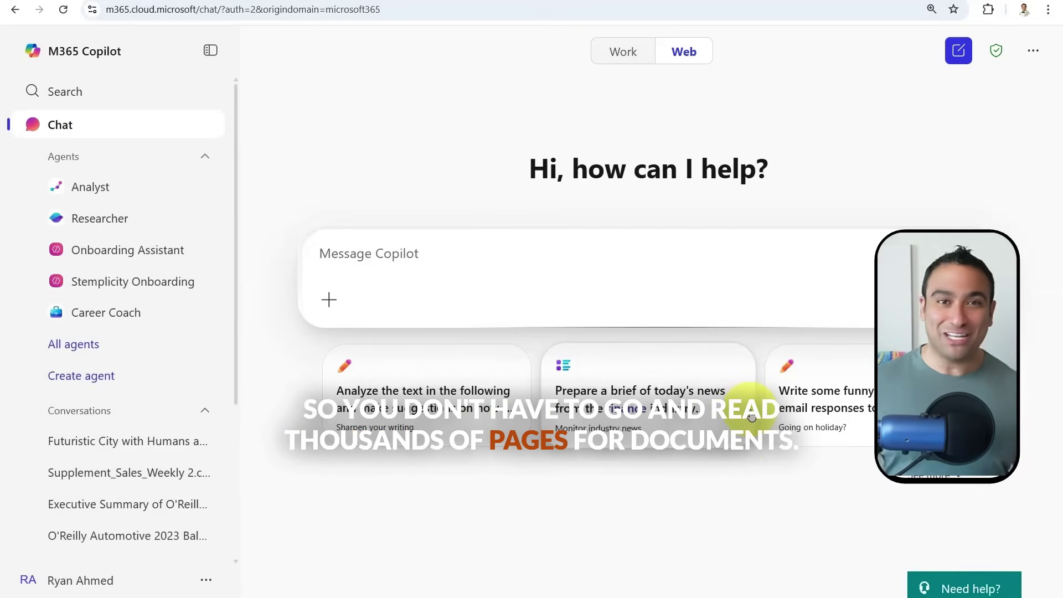
# Attach the Nvidia-10K PDF from this device to the new chat message
pyautogui.click(328, 304)
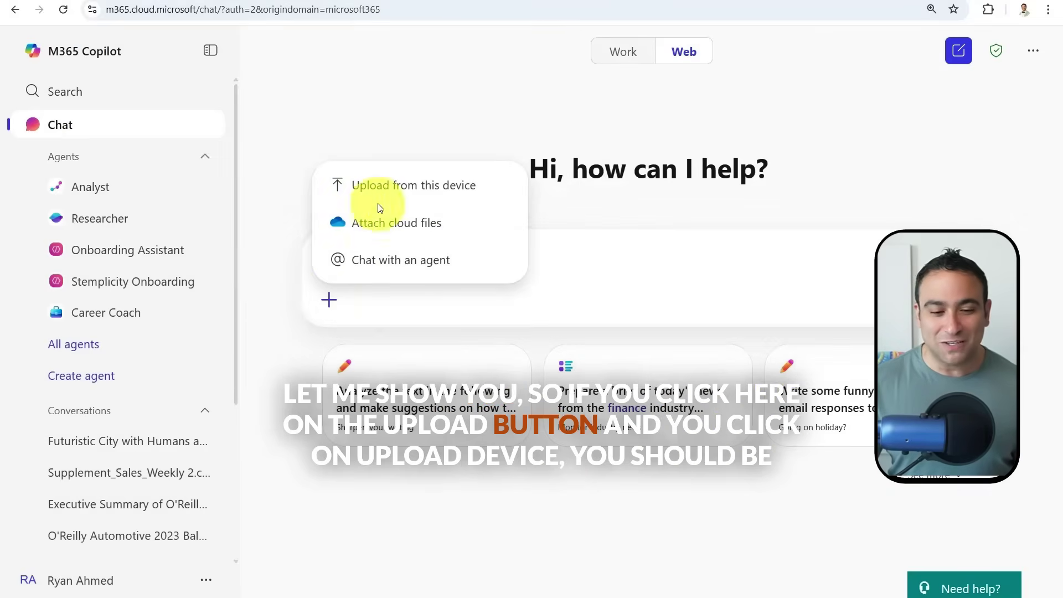
pyautogui.click(387, 188)
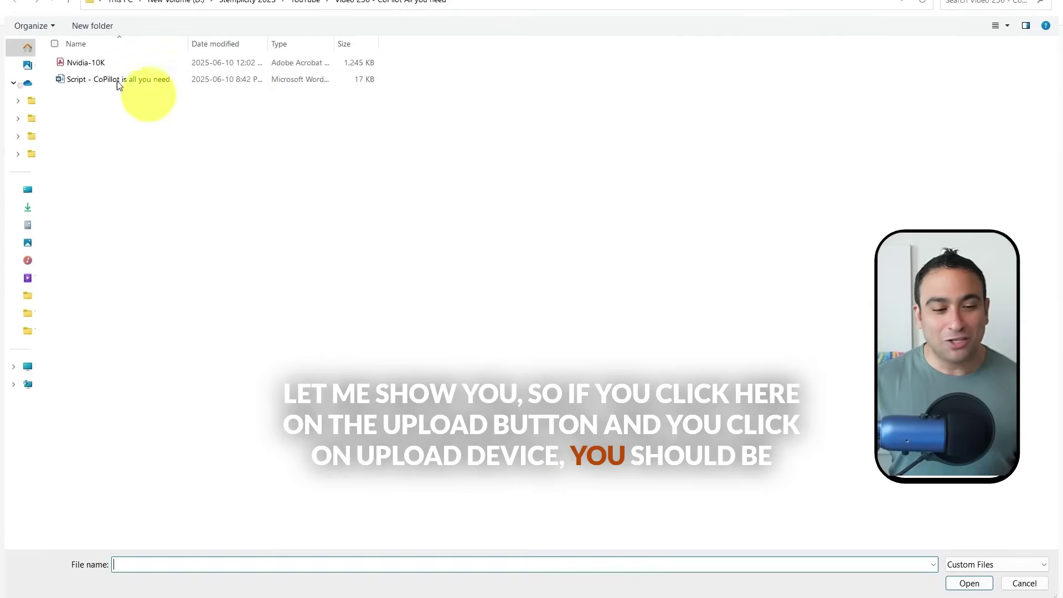
pyautogui.doubleClick(95, 64)
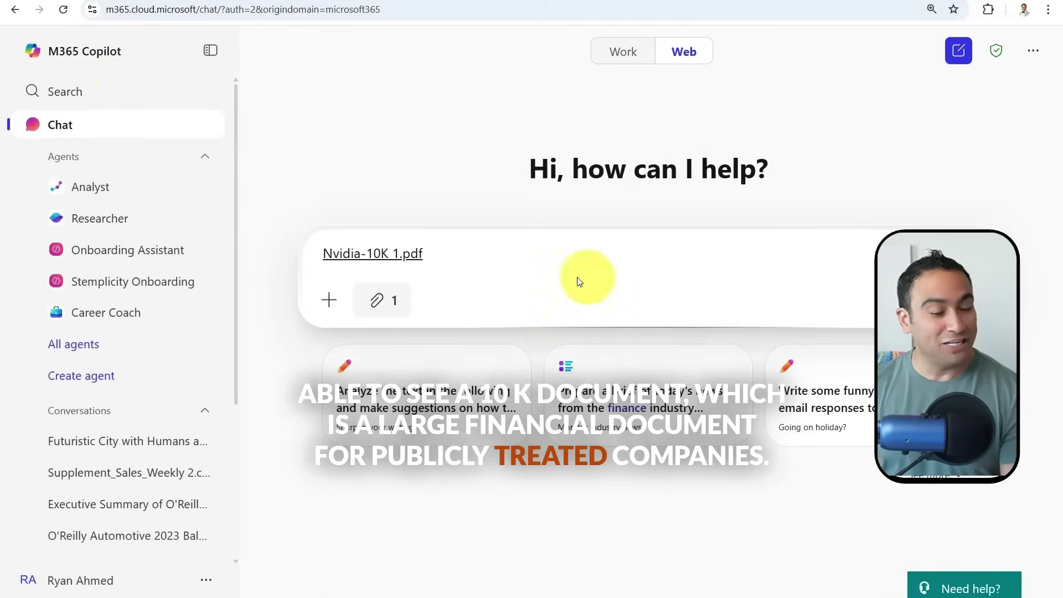
# Send the prompt "Extract the balance sheet for Nvidia from this document." and look over the extracted table
pyautogui.click(489, 249)
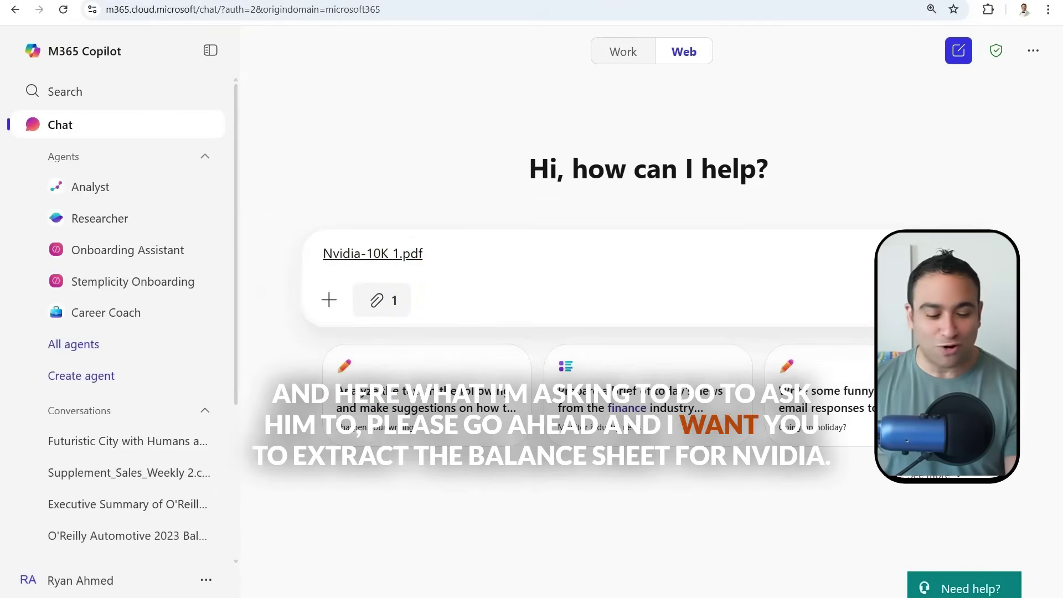
pyautogui.click(570, 262)
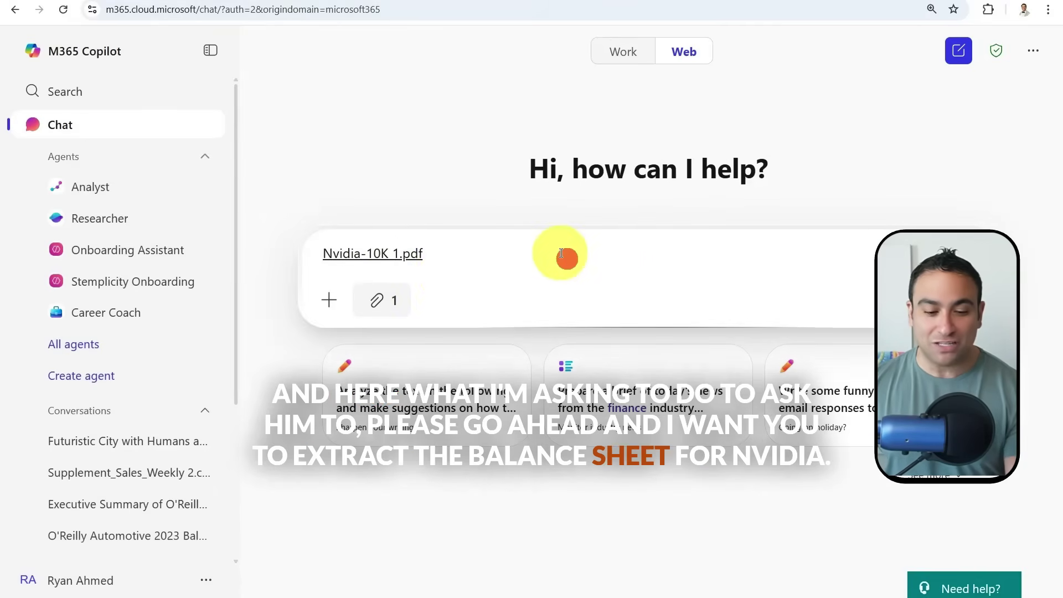
pyautogui.write('Extract the balance sheet for Nvidia from this document.')
pyautogui.press('Return')
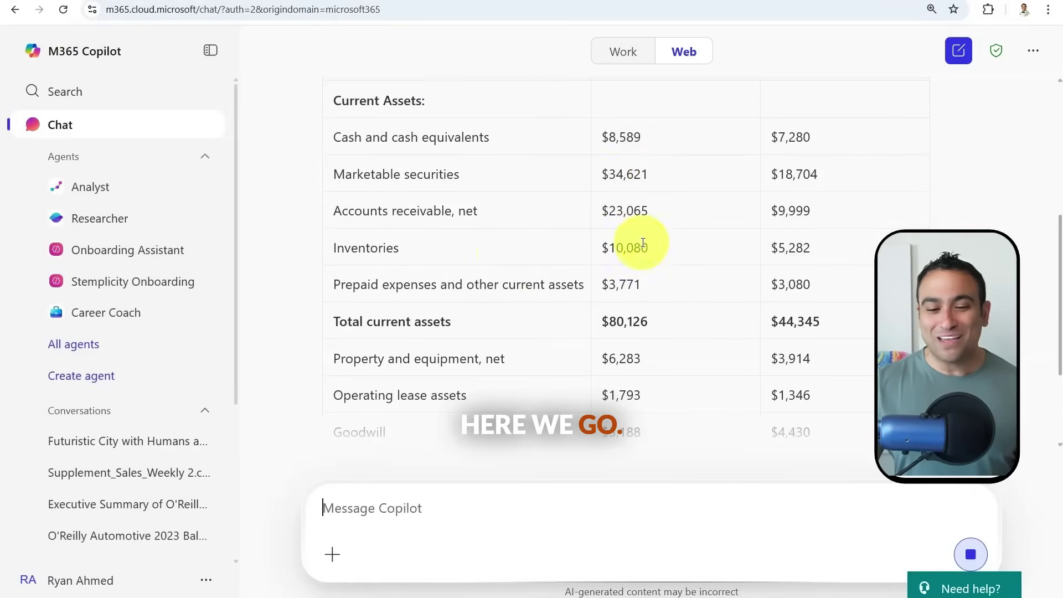
pyautogui.scroll(4, 643, 244)
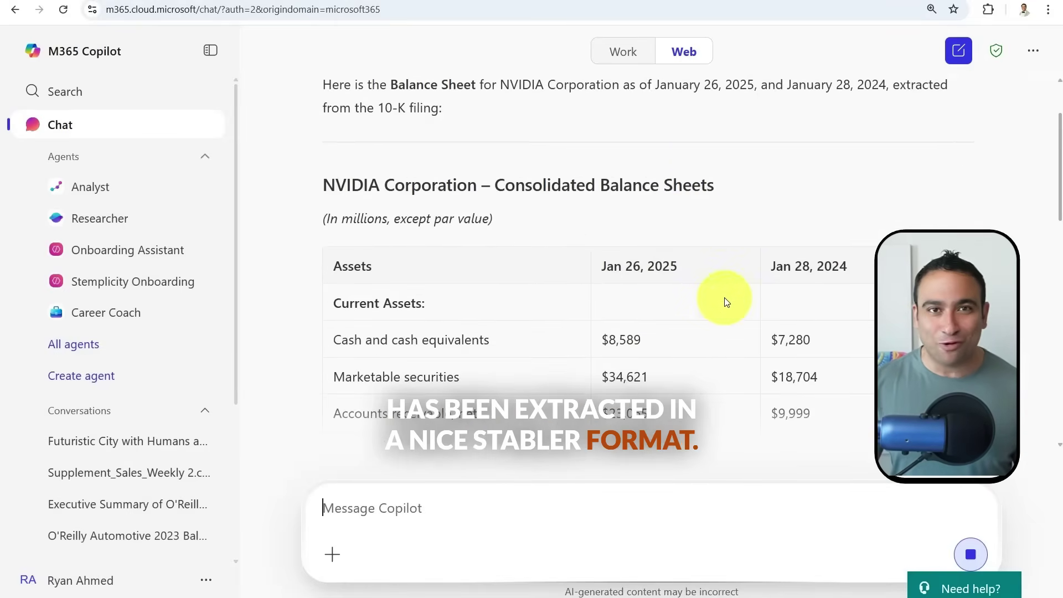
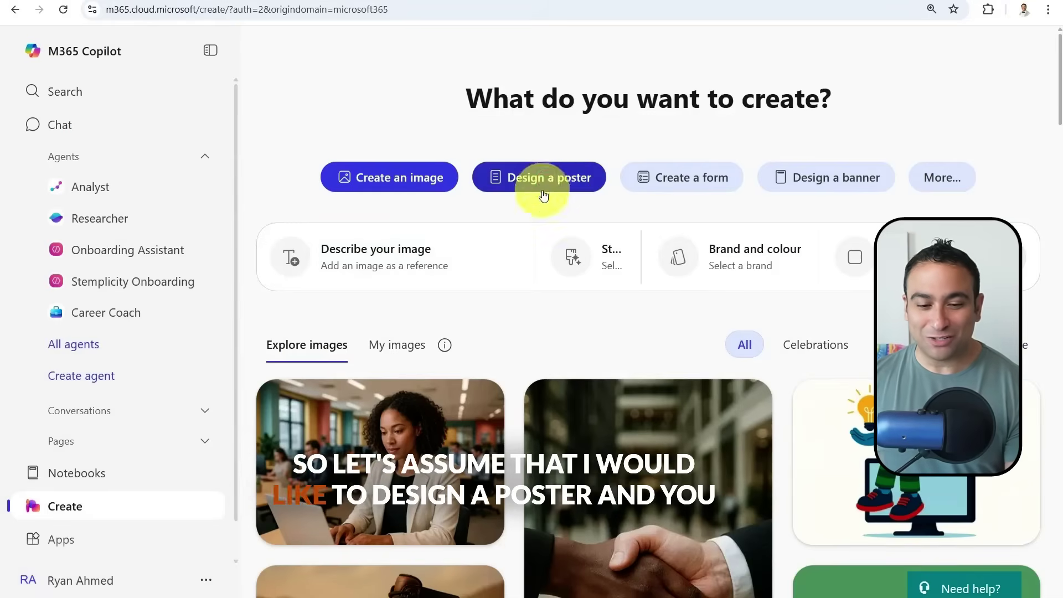
# Switch the creation type to poster design and browse the sample posters
pyautogui.click(526, 186)
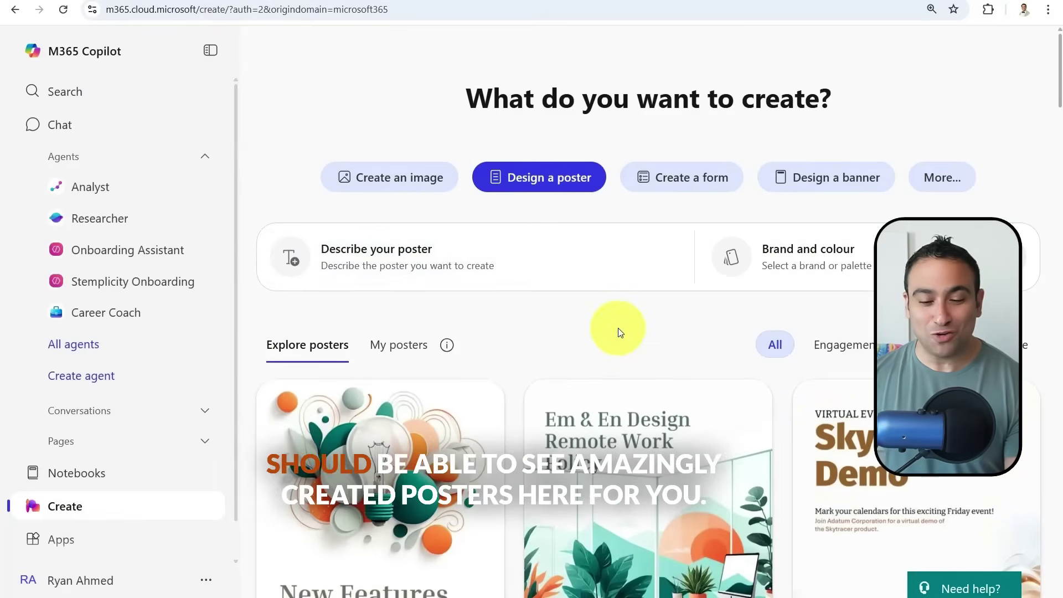
pyautogui.scroll(-3, 618, 328)
pyautogui.scroll(-2, 618, 328)
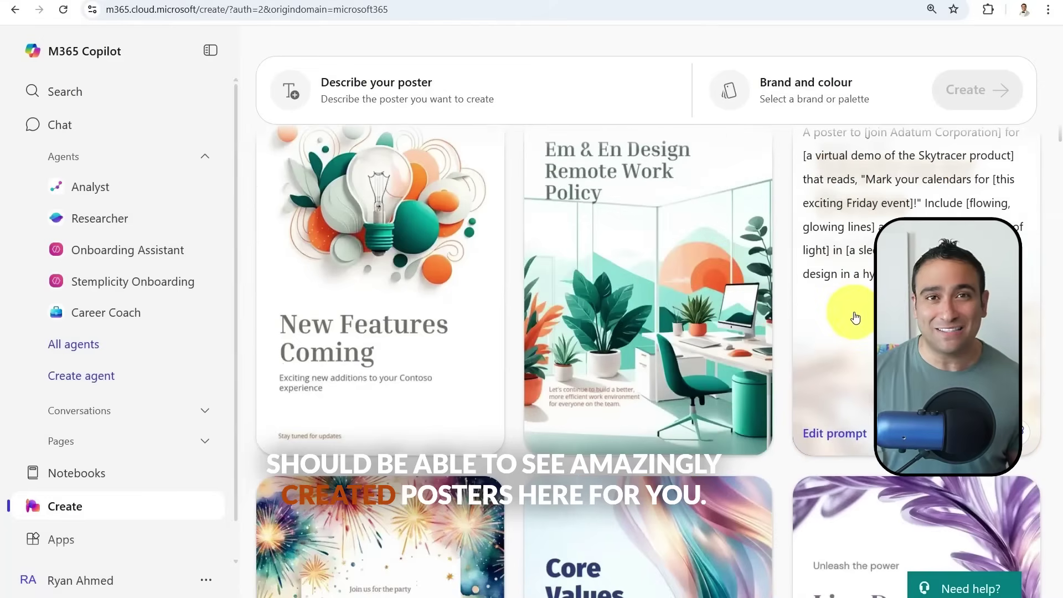
pyautogui.scroll(-8, 646, 277)
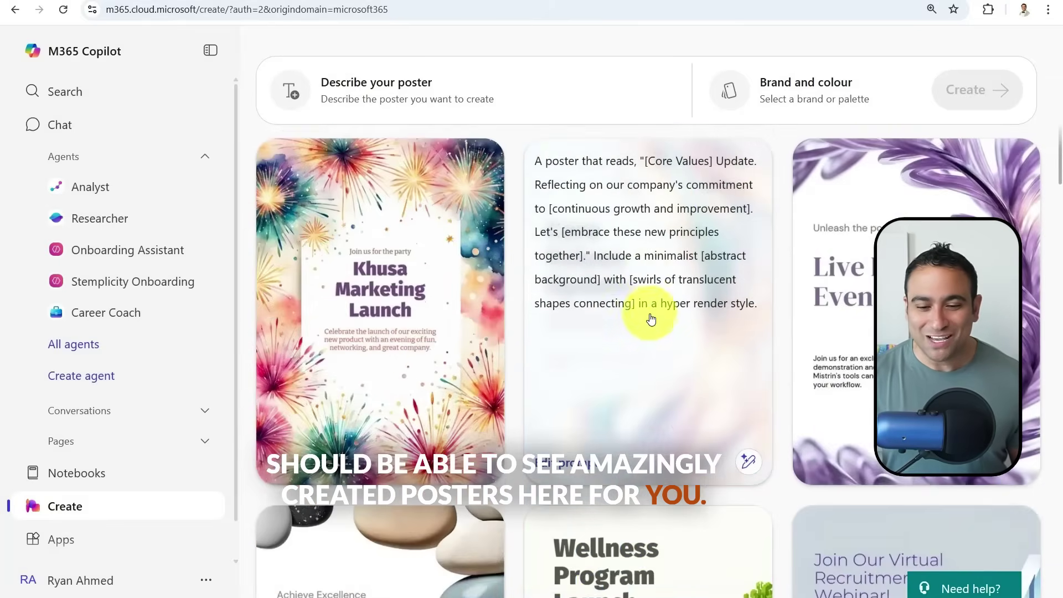
# Browse the sample posters and choose the Core Values Update poster as the template
pyautogui.scroll(-2, 569, 312)
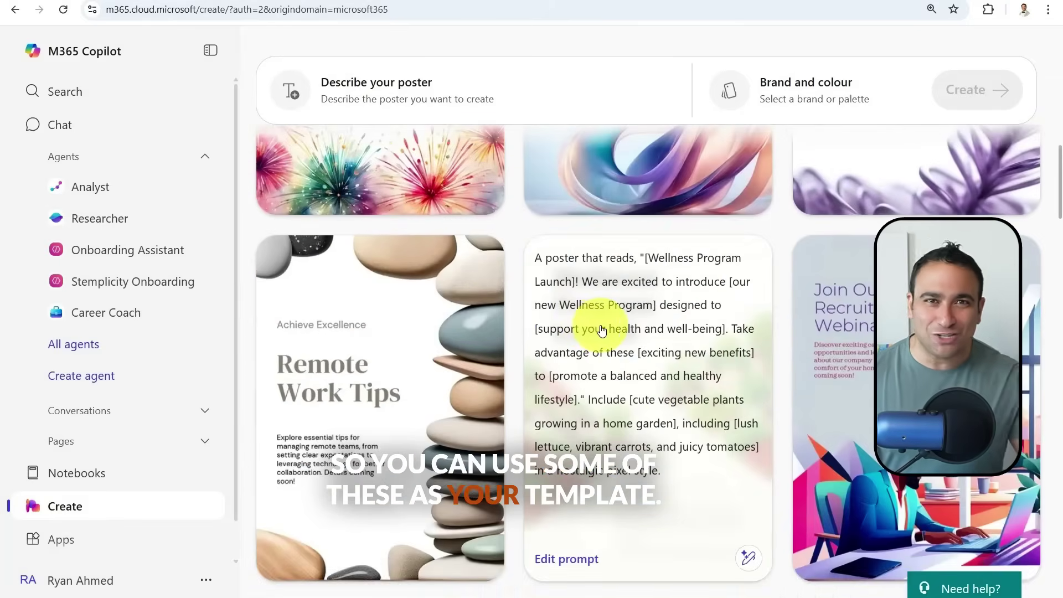
pyautogui.scroll(-3, 603, 331)
pyautogui.scroll(2, 605, 344)
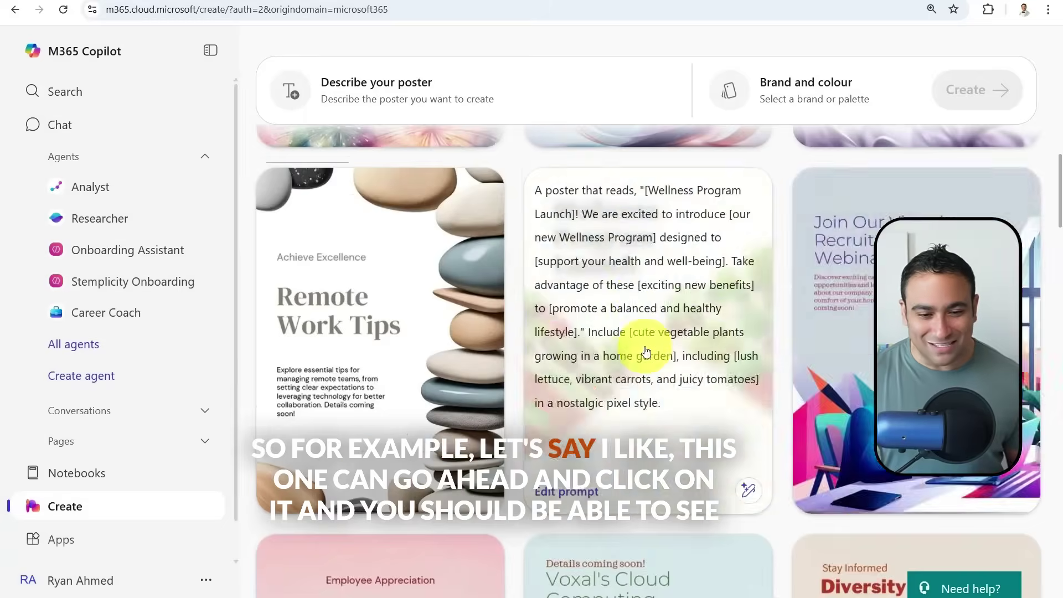
pyautogui.scroll(5, 653, 353)
pyautogui.click(596, 366)
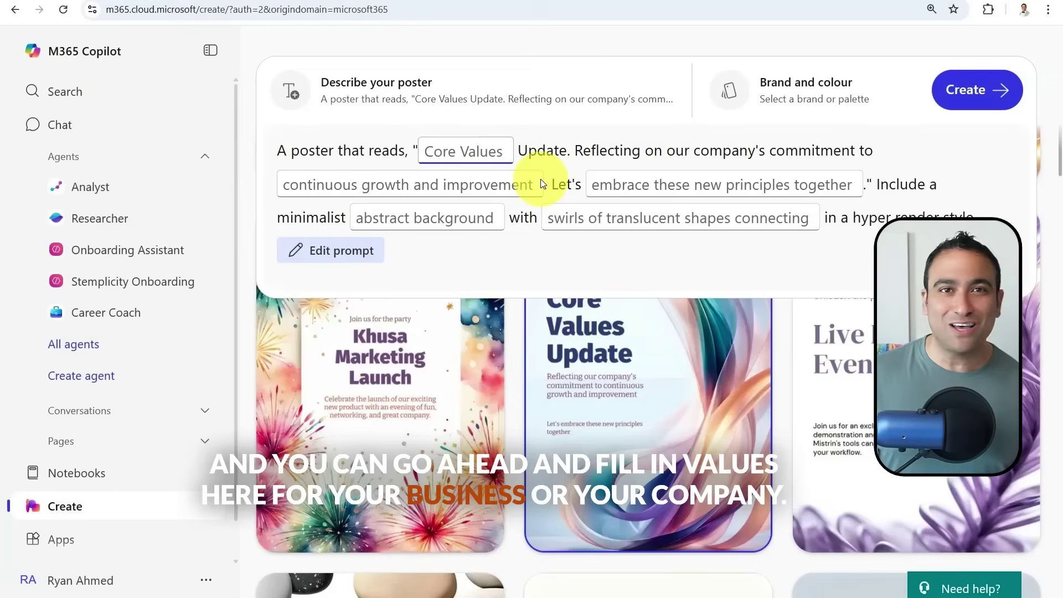
# Replace the prompt with a "Welcome to AI Made Simple" futuristic classroom poster with holograms, AI icons and a robot's sign reading "Let's build the future together!"
pyautogui.click(404, 78)
pyautogui.click(404, 78)
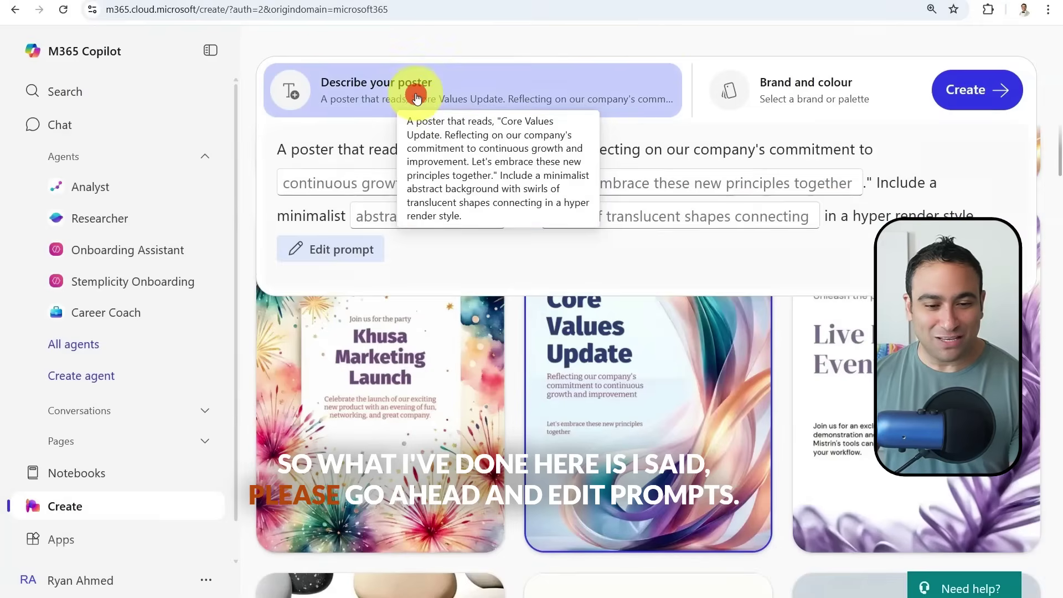
pyautogui.tripleClick(344, 160)
pyautogui.click(342, 250)
pyautogui.hotkey('ctrl', 'a')
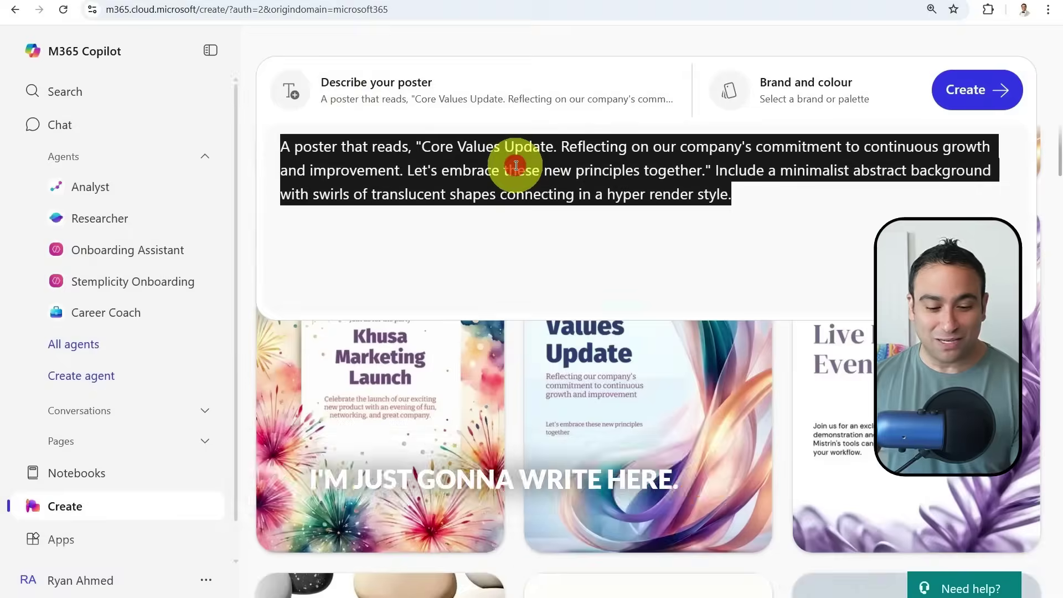
pyautogui.write("A poster that reads 'Welcome to AI Made Simple by Dr. Ryan!' Include a futuristic classroom scene with glowing holograms, AI icons, and students interacting with digital agents. Add a sleek robot holding a sign that says 'Let’s build the future together!', in a clean, modern, and slightly futuristic style.")
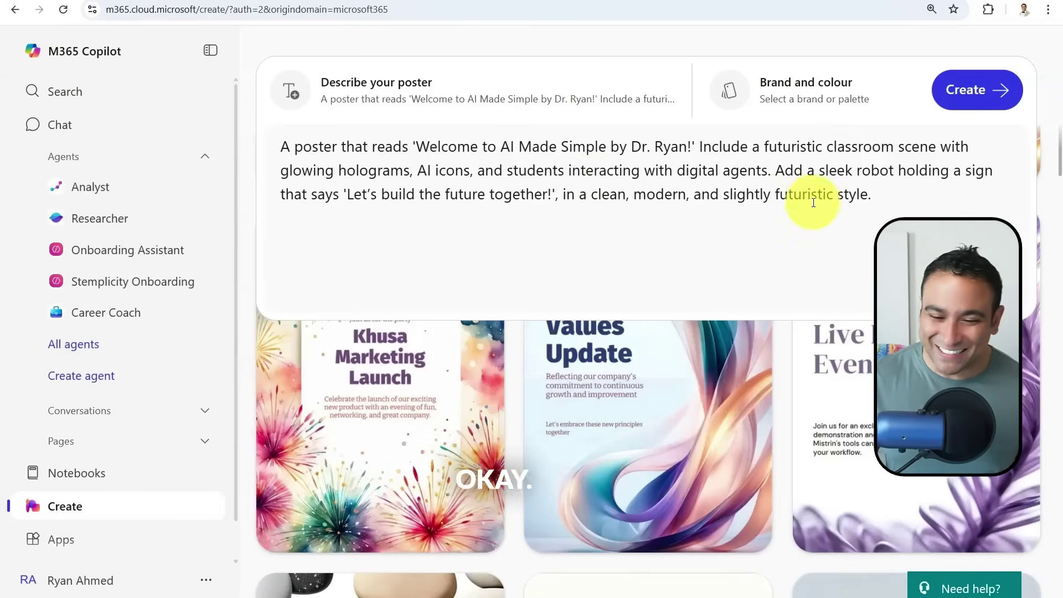
# Create the posters from the edited description and look over the generated designs
pyautogui.click(1000, 90)
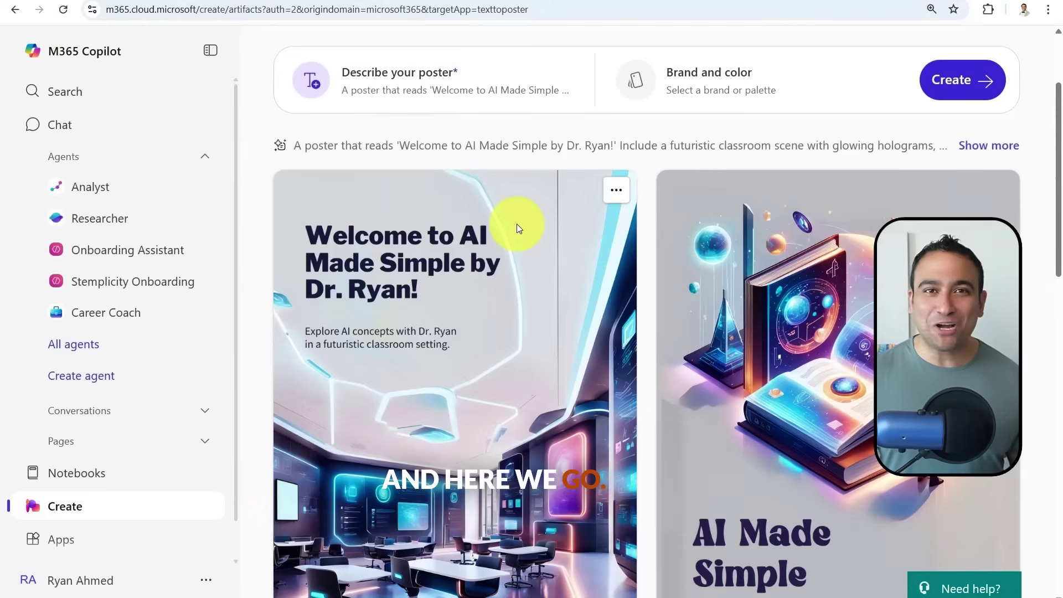
pyautogui.scroll(-3, 534, 231)
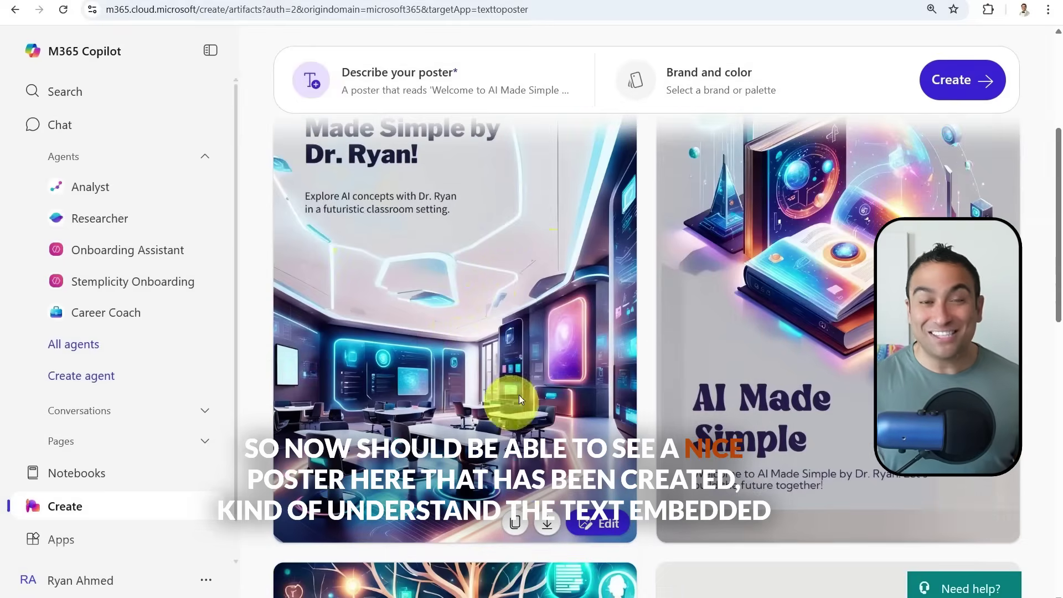
pyautogui.scroll(1, 570, 260)
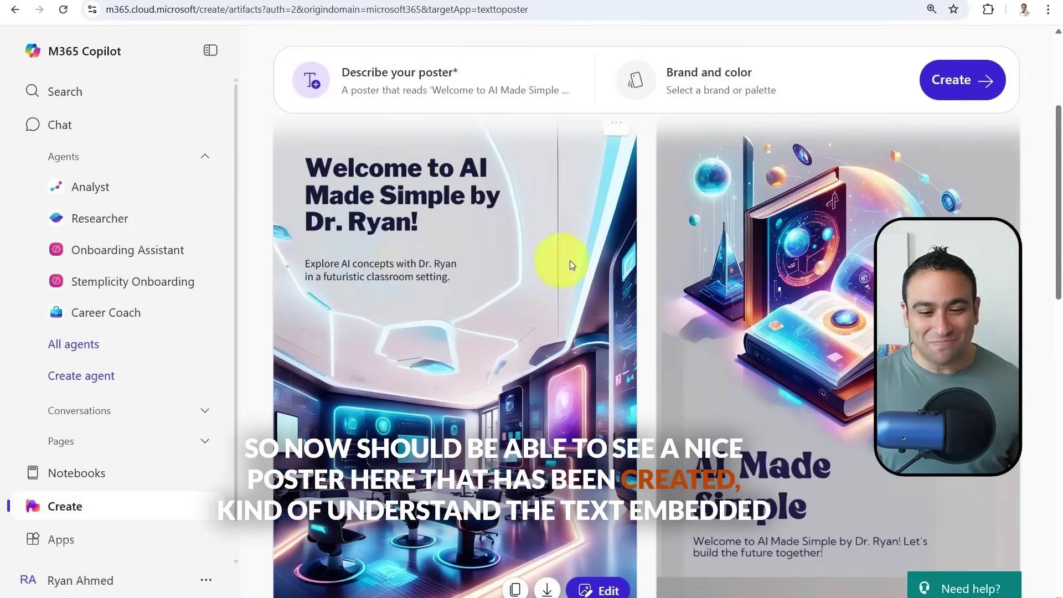
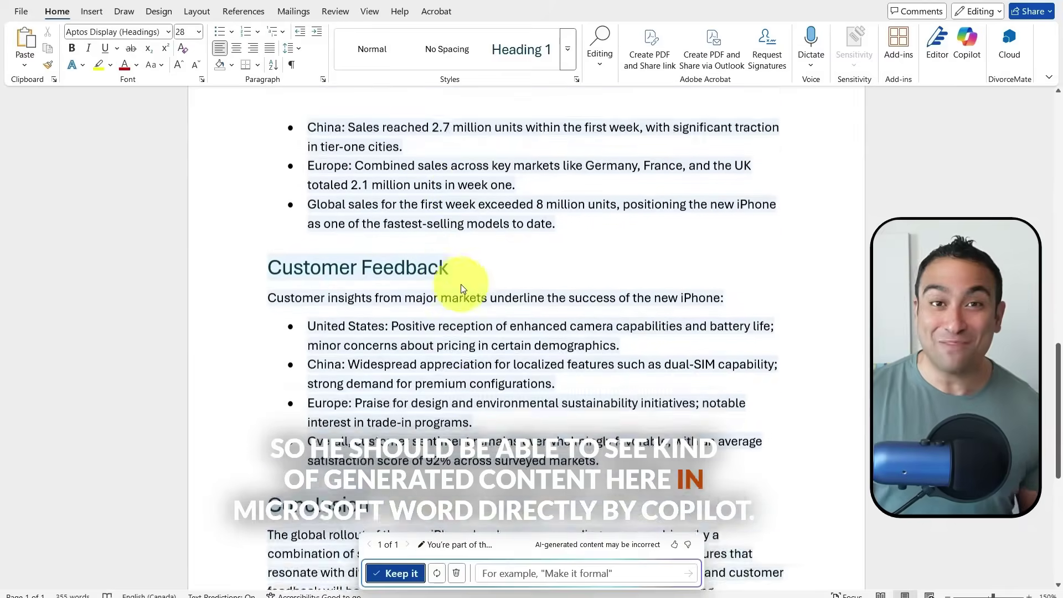
pyautogui.scroll(3, 461, 284)
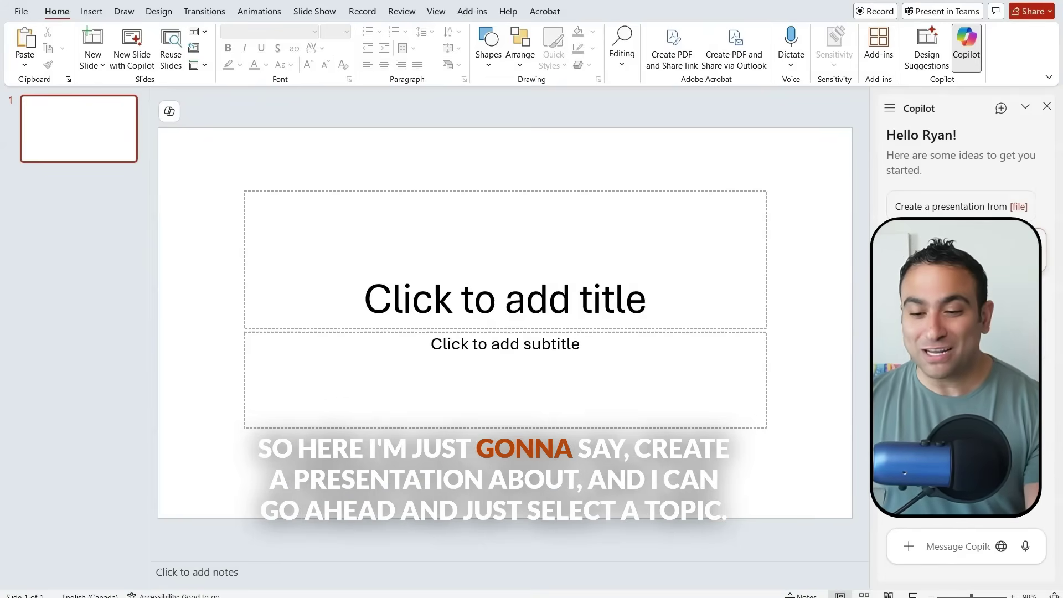
# In PowerPoint, have Copilot create a presentation about "AI and the future of education", review the proposed outline and generate the slides
pyautogui.click(958, 250)
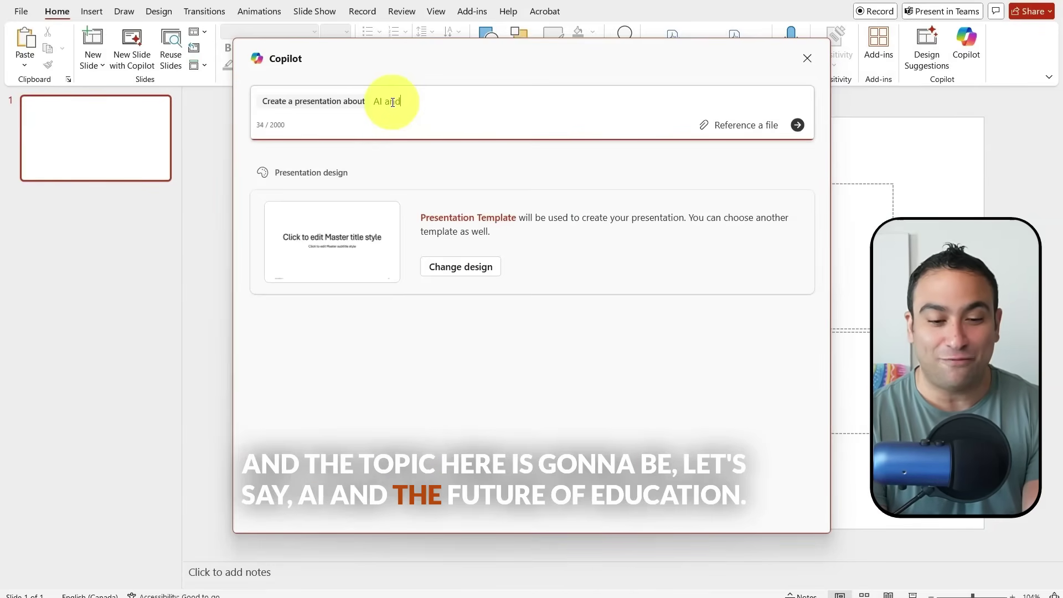
pyautogui.write('AI and the future o')
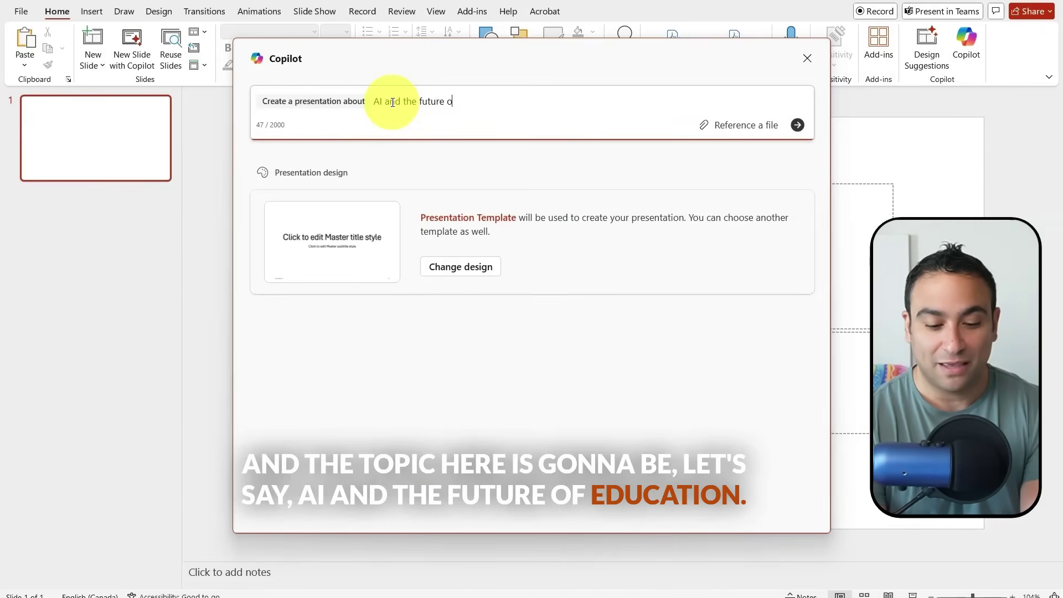
pyautogui.write('f education')
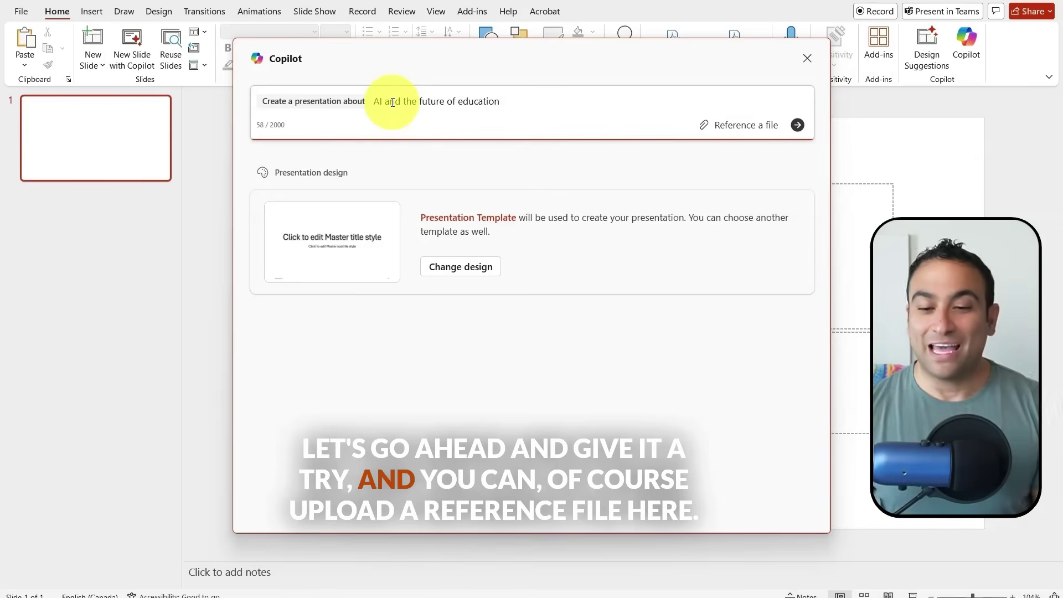
pyautogui.click(798, 125)
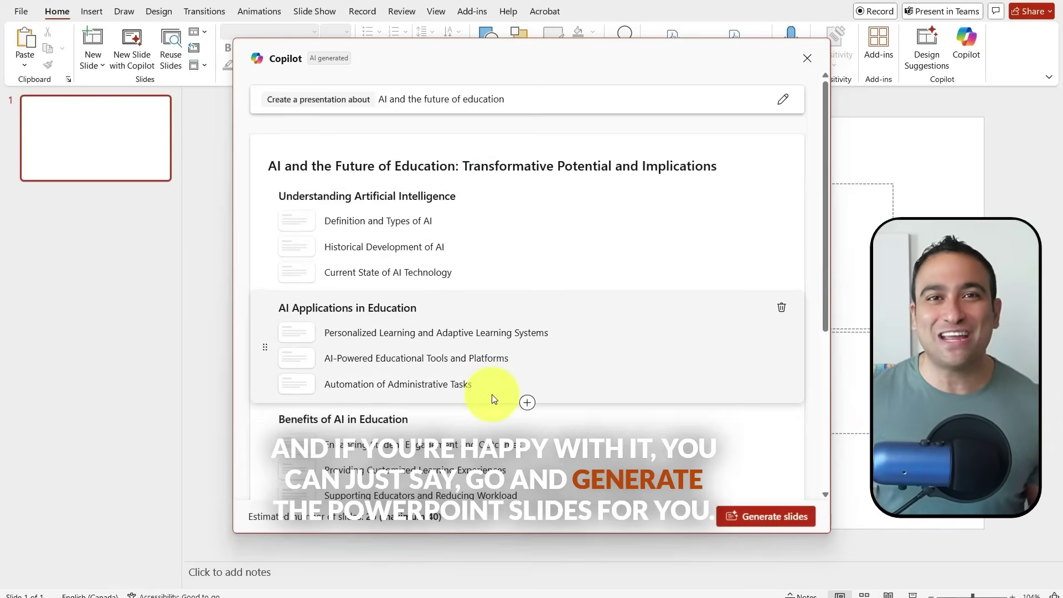
pyautogui.scroll(-5, 610, 394)
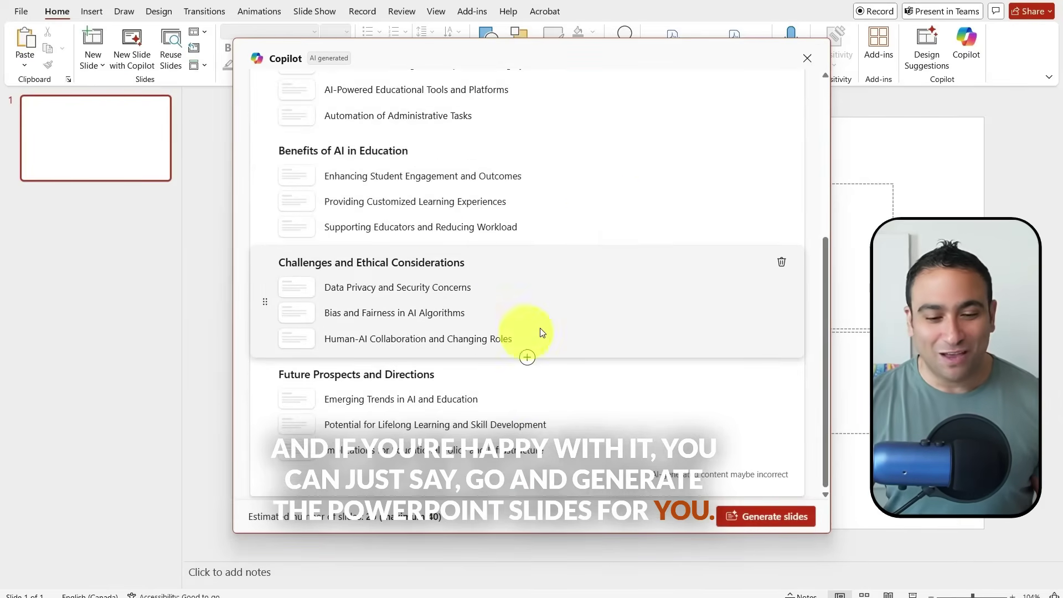
pyautogui.click(738, 515)
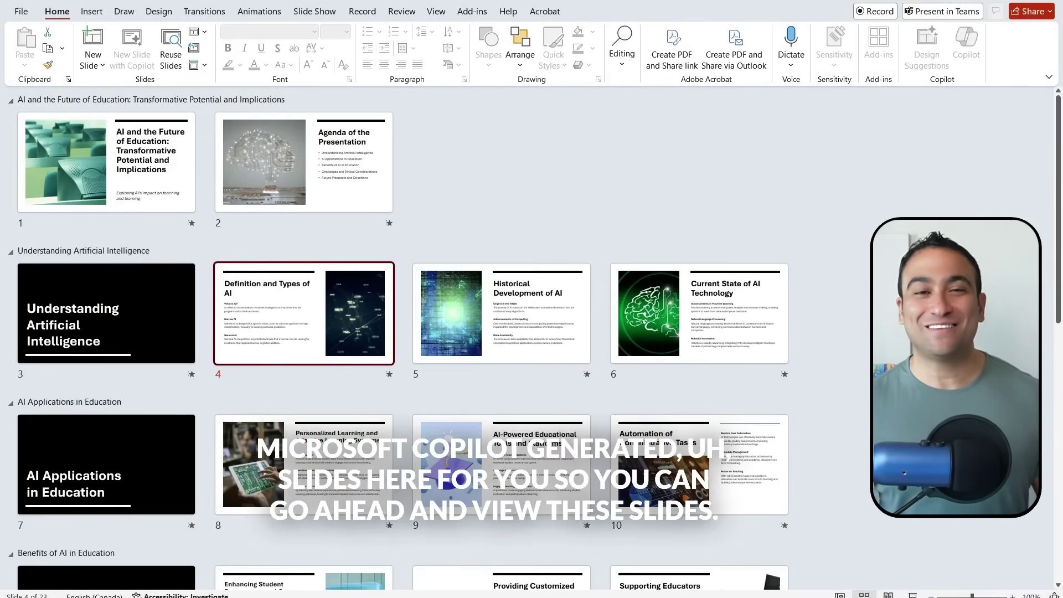
# Show the generated presentation in reading view from the Definition and Types of AI slide and step through the following slides
pyautogui.click(888, 595)
pyautogui.click(497, 302)
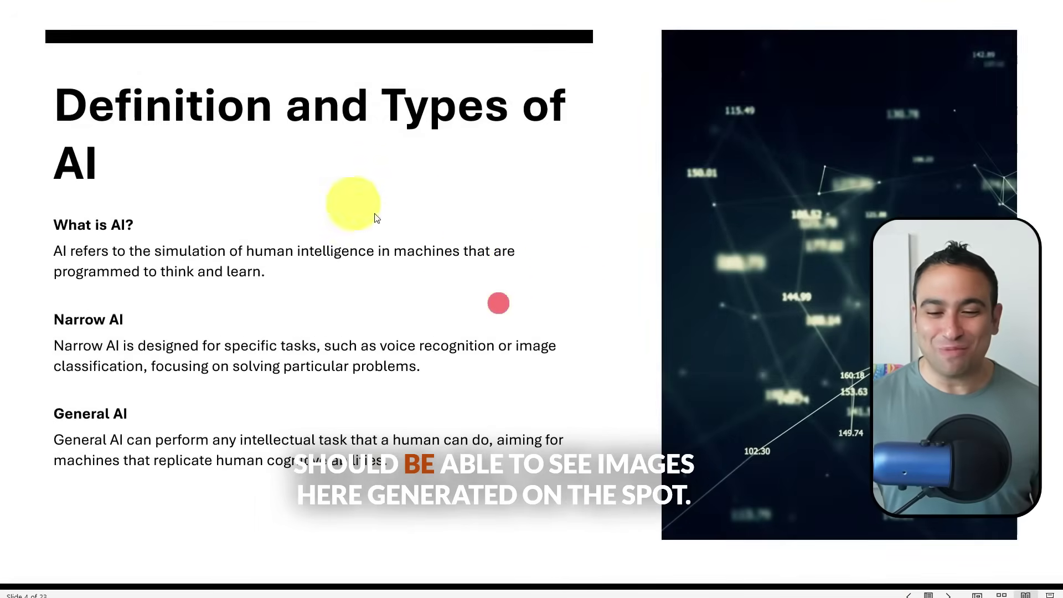
pyautogui.click(656, 293)
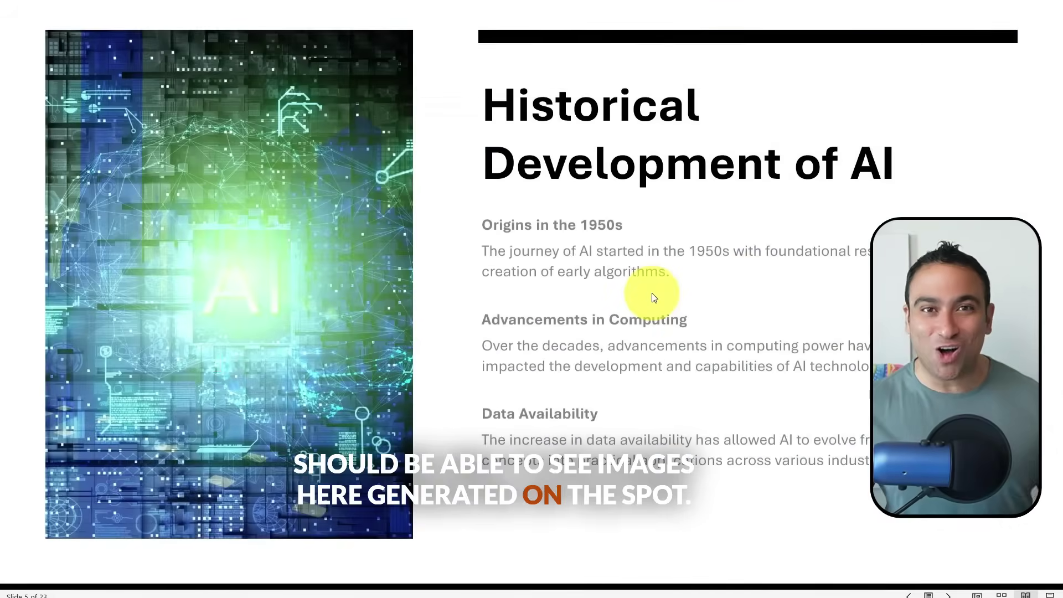
pyautogui.click(649, 282)
pyautogui.click(643, 241)
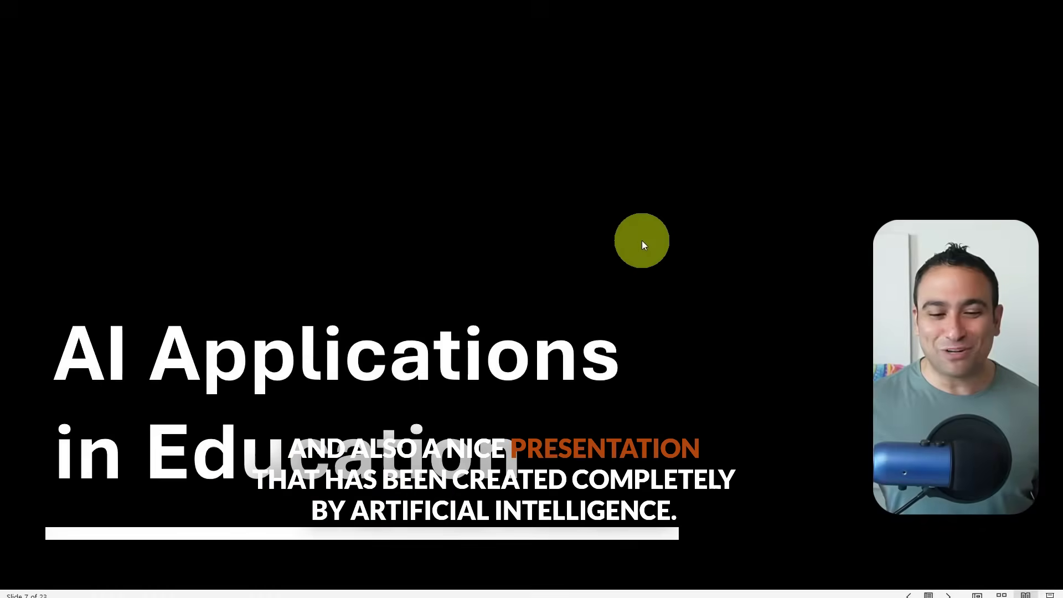
pyautogui.click(642, 240)
pyautogui.click(643, 241)
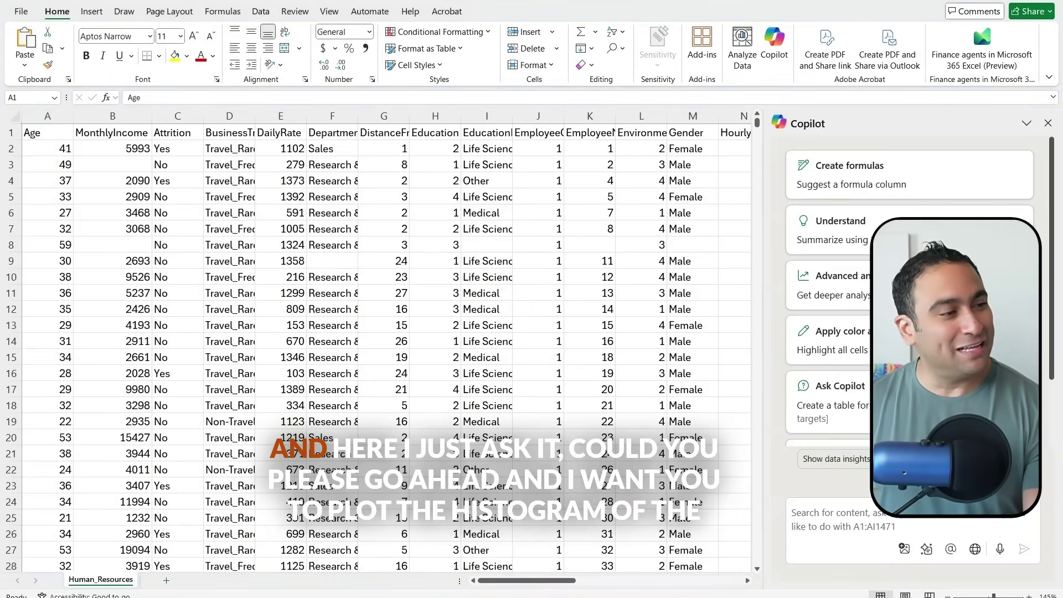
# In Excel, ask Copilot to plot a histogram of the Age column in the Human_Resources sheet and look over the chart
pyautogui.click(818, 518)
pyautogui.hotkey('ctrl', 'v')
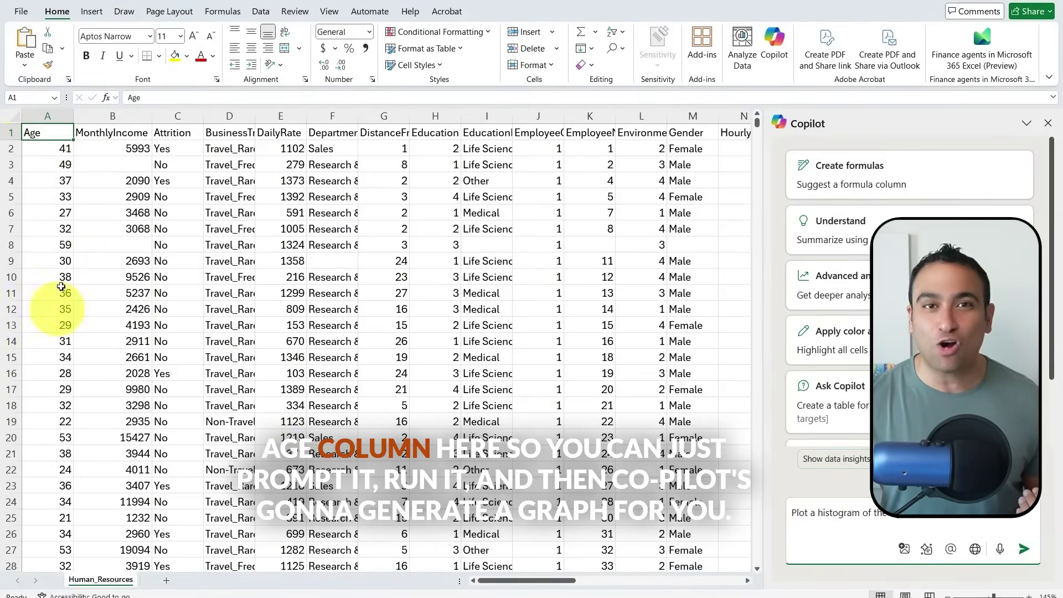
pyautogui.click(1029, 551)
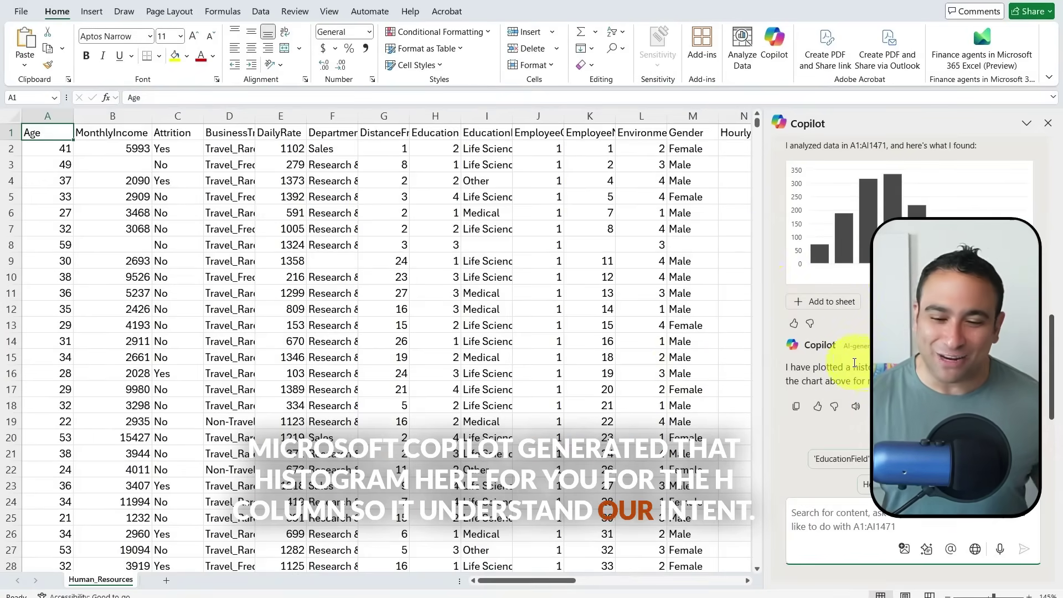
pyautogui.scroll(-1, 837, 301)
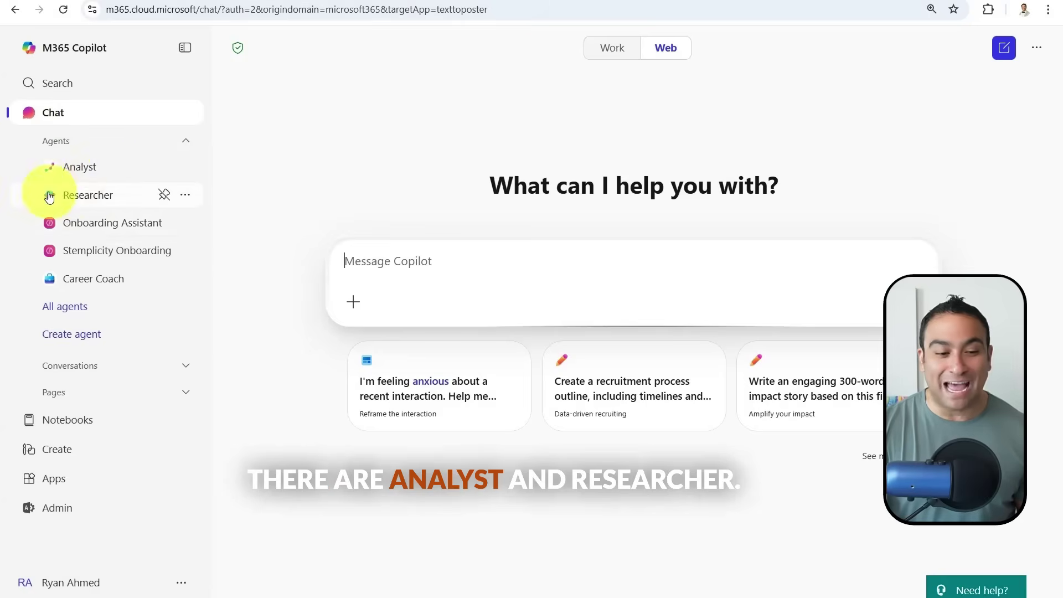
# In M365 Copilot, open the Analyst agent and attach the Supplement_Sales_Weekly file from this device
pyautogui.click(81, 169)
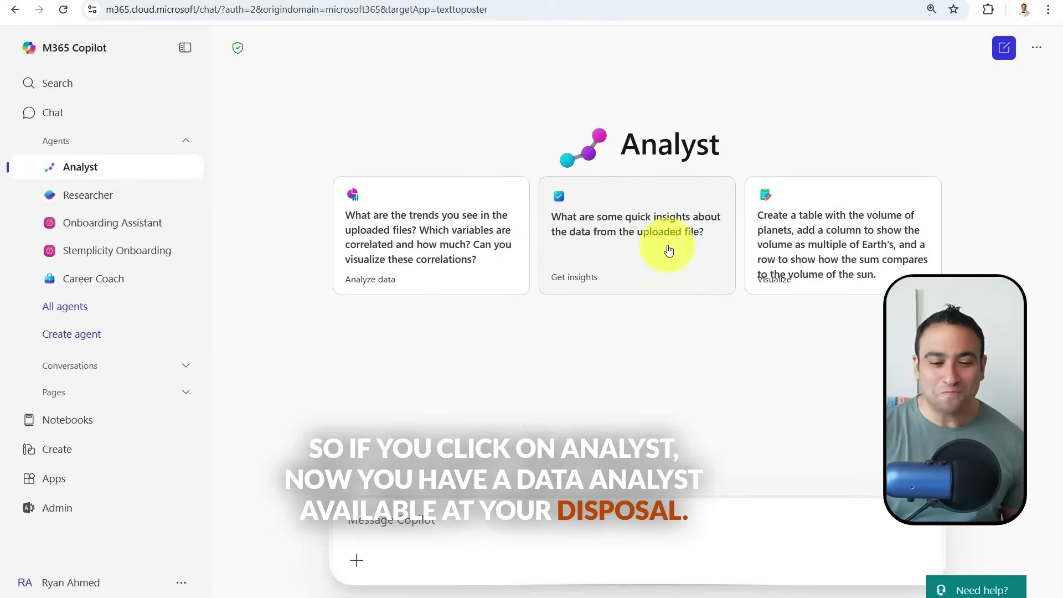
pyautogui.click(358, 561)
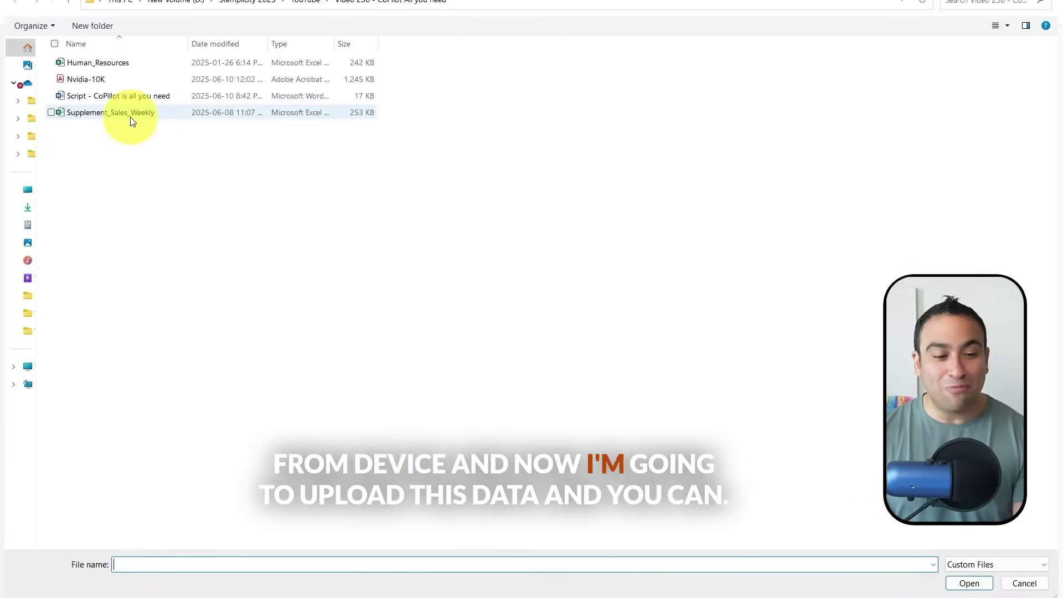
pyautogui.doubleClick(131, 115)
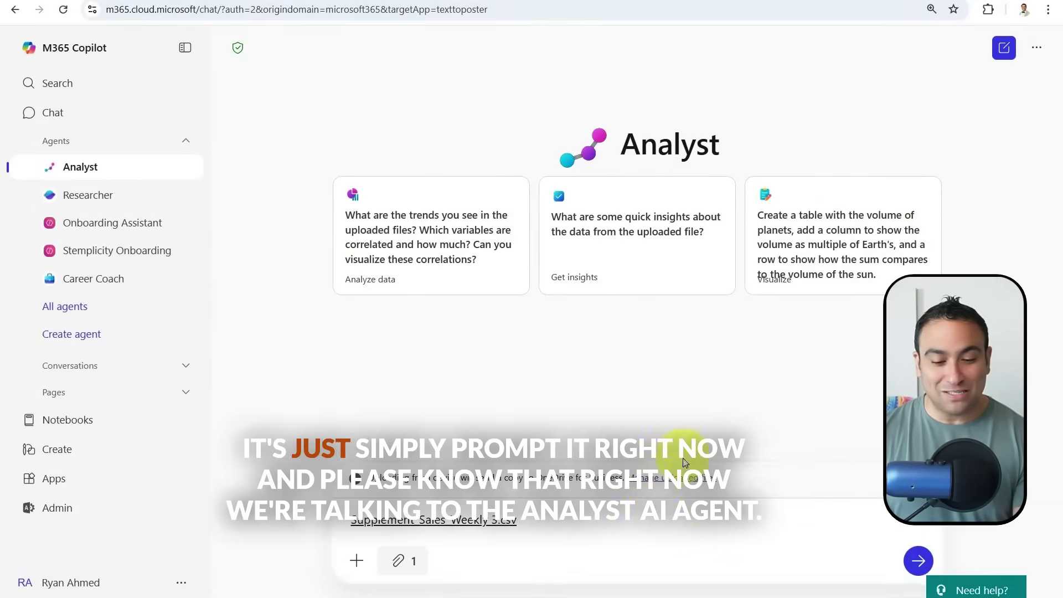
# Send the prompt "What are some quick insights about the data from the uploaded file?" and look over the Analyst's code and output
pyautogui.click(607, 520)
pyautogui.write('What are some quick insights about the data from the uploaded file?')
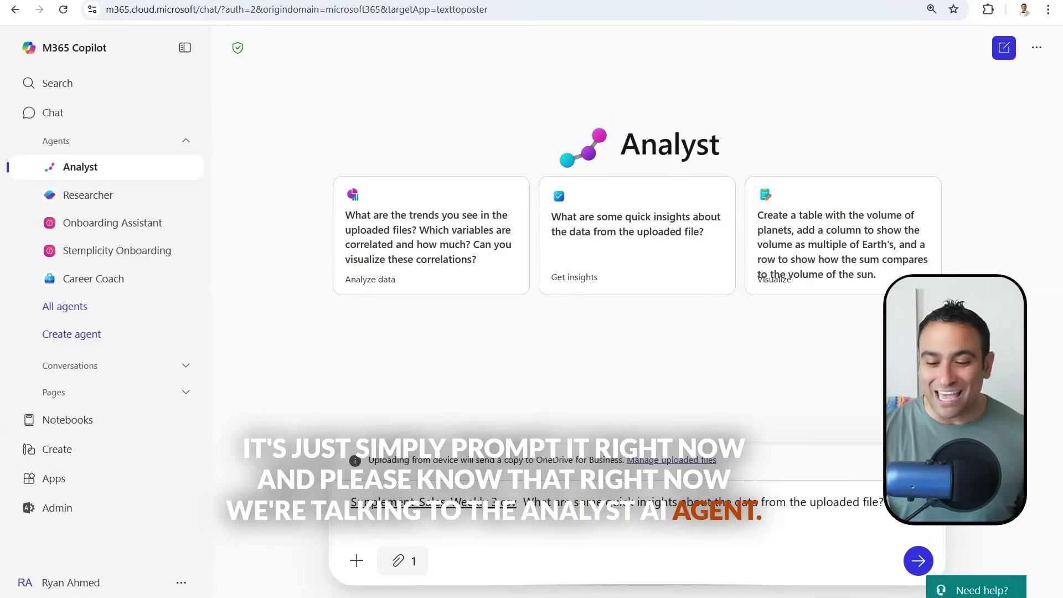
pyautogui.click(926, 560)
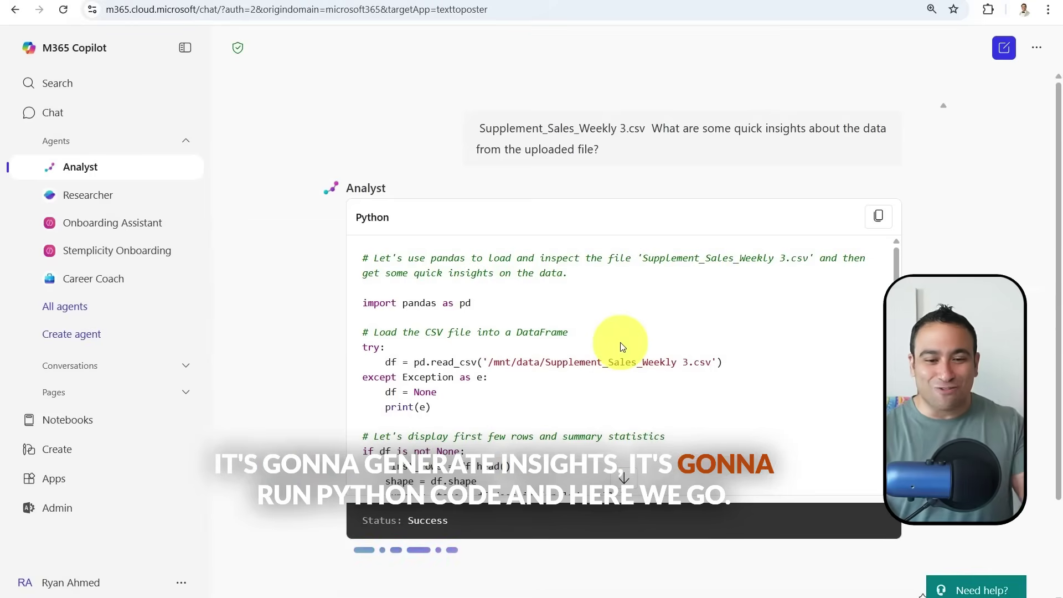
pyautogui.scroll(-5, 434, 299)
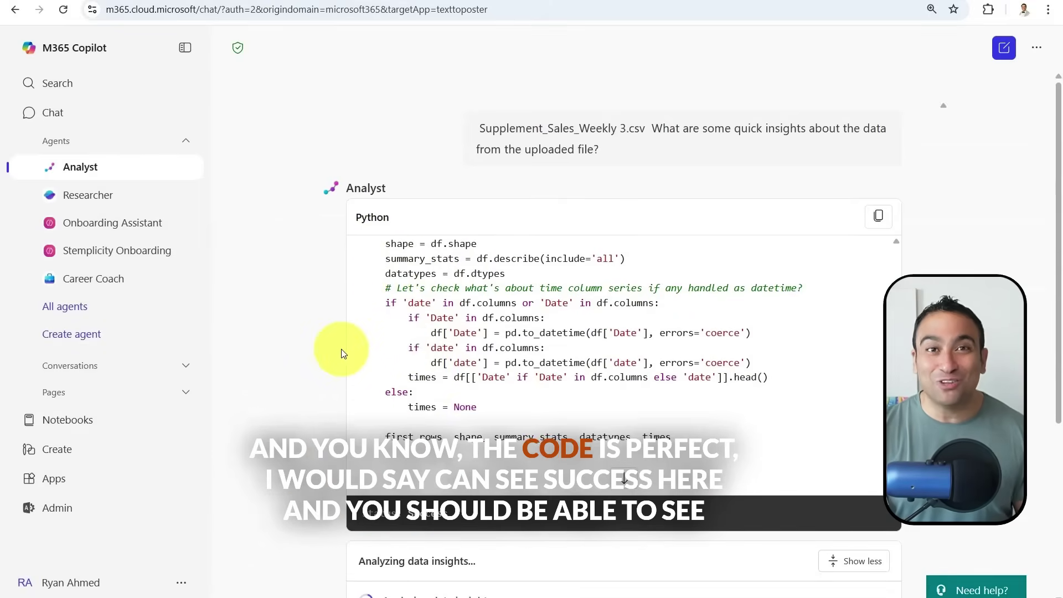
pyautogui.scroll(-5, 304, 337)
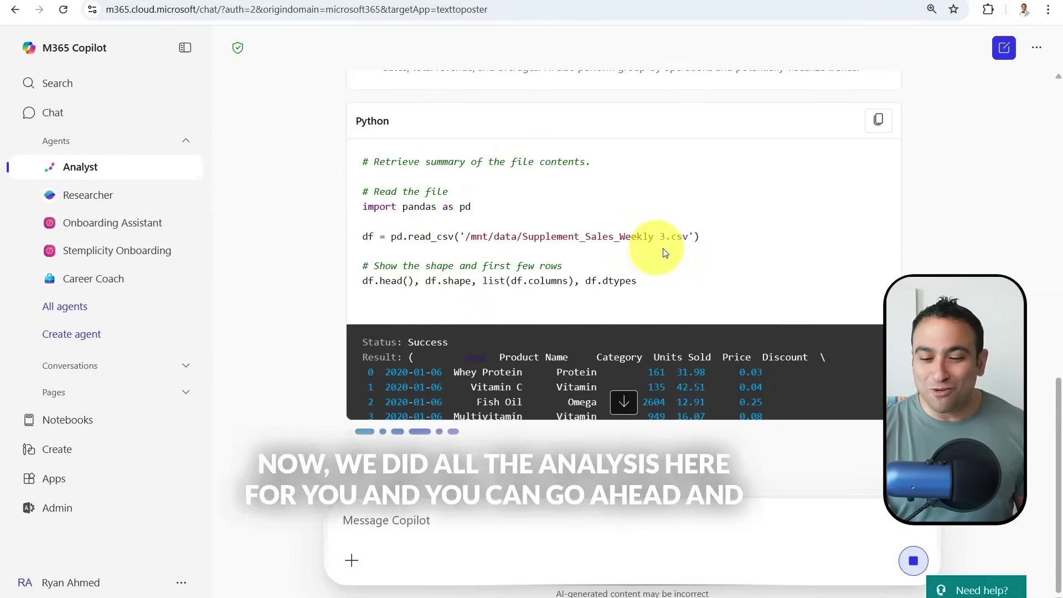
pyautogui.click(616, 404)
pyautogui.scroll(-2, 460, 266)
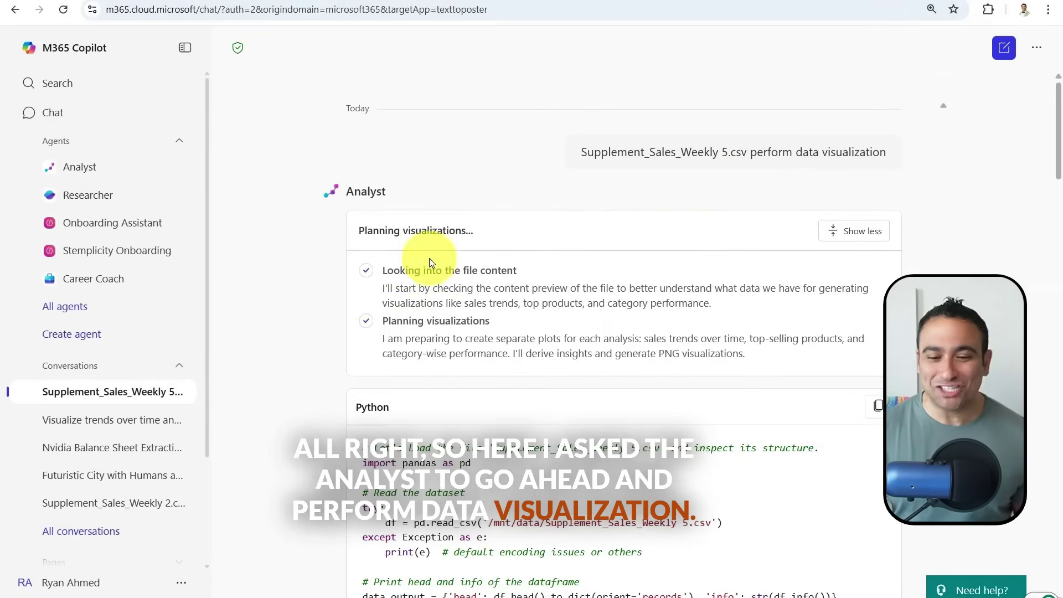
# Examine the Python code and sales charts in the Analyst's data visualization conversation for Supplement_Sales_Weekly 5.csv
pyautogui.scroll(-6, 368, 268)
pyautogui.scroll(-15, 483, 192)
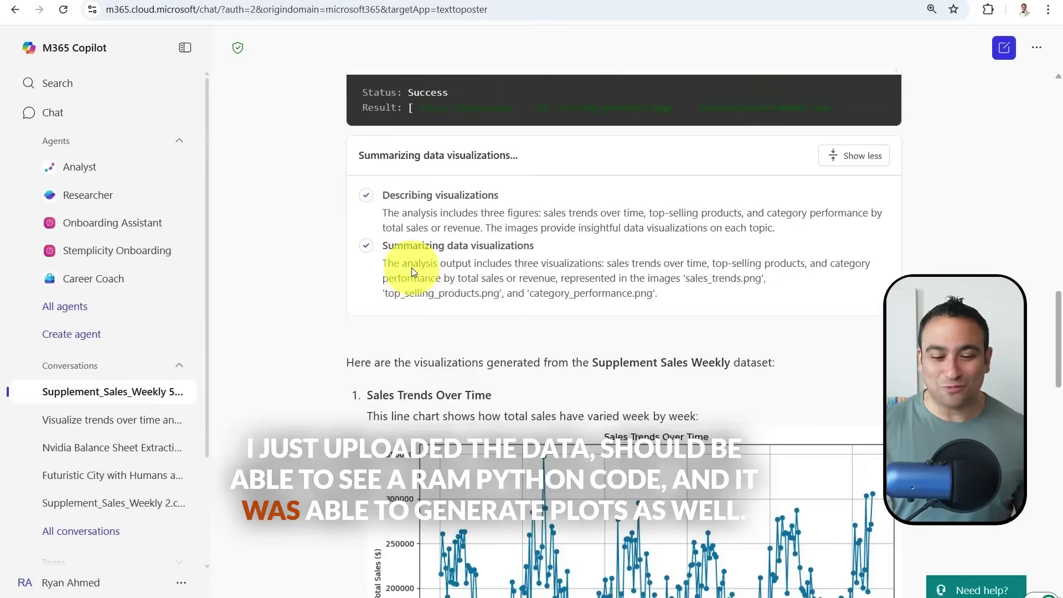
pyautogui.scroll(-5, 411, 268)
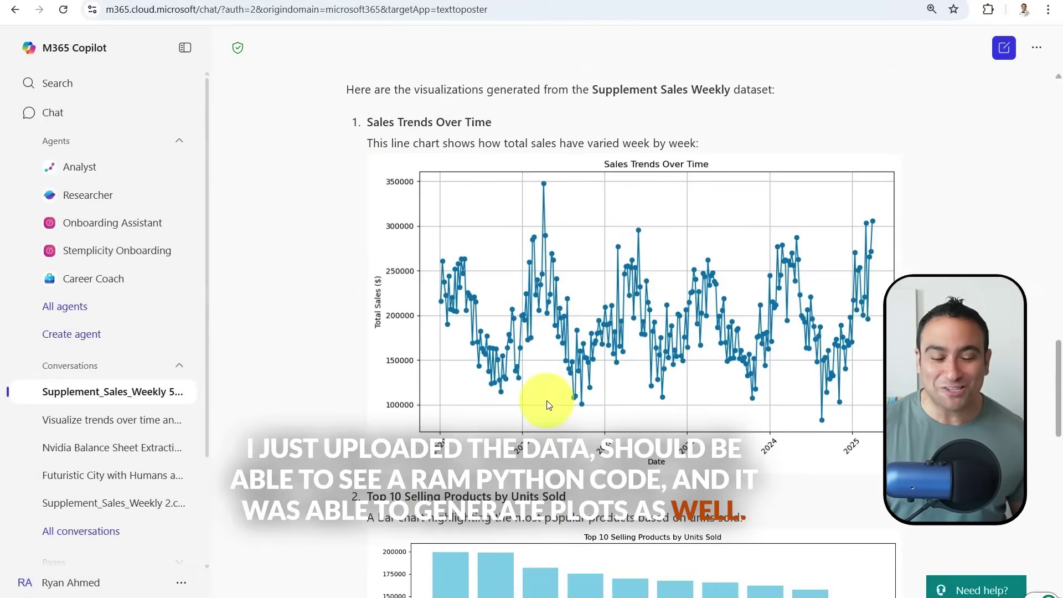
pyautogui.scroll(-13, 387, 347)
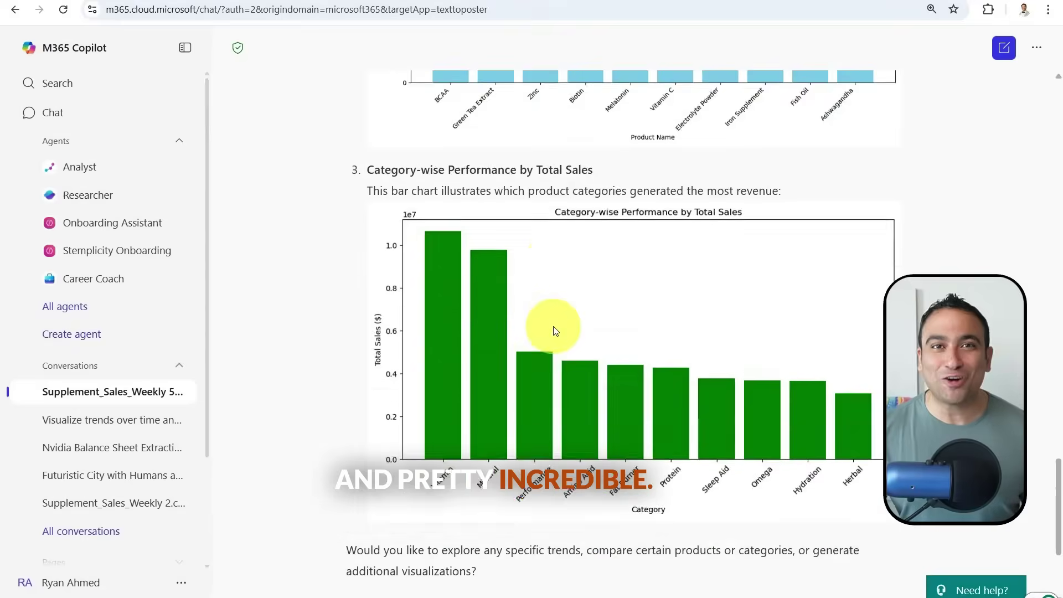
# Finish the Researcher's FinTech prompt with a structured list of Company Name, Product/Service, Key Innovation, Funding/Financials and Market Position, and send it
pyautogui.scroll(-3, 556, 330)
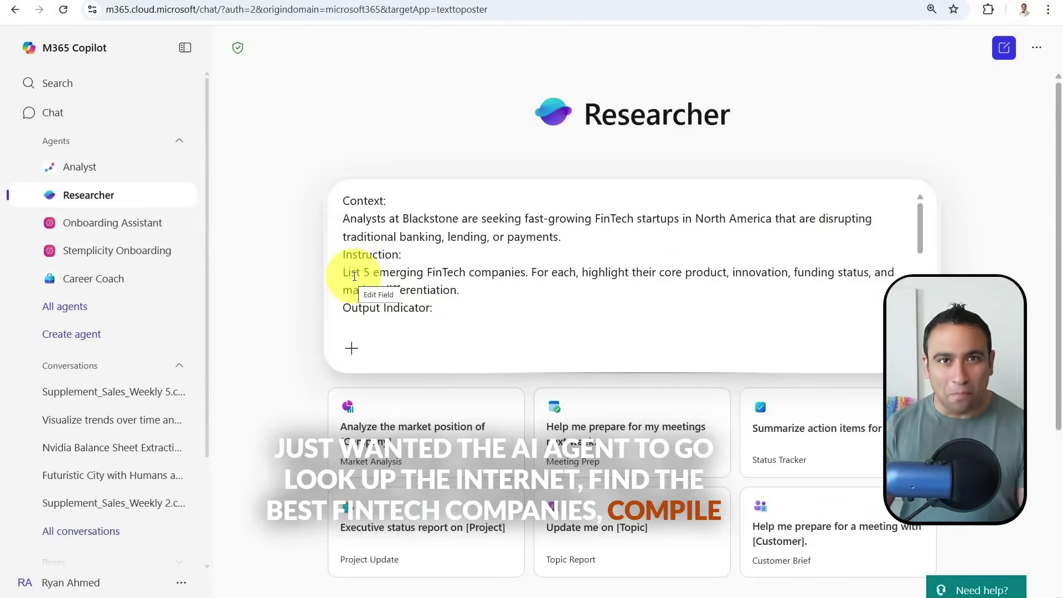
pyautogui.write('Structured list with: Company Name Product/Service Key Innovation Funding/Financials Market Position')
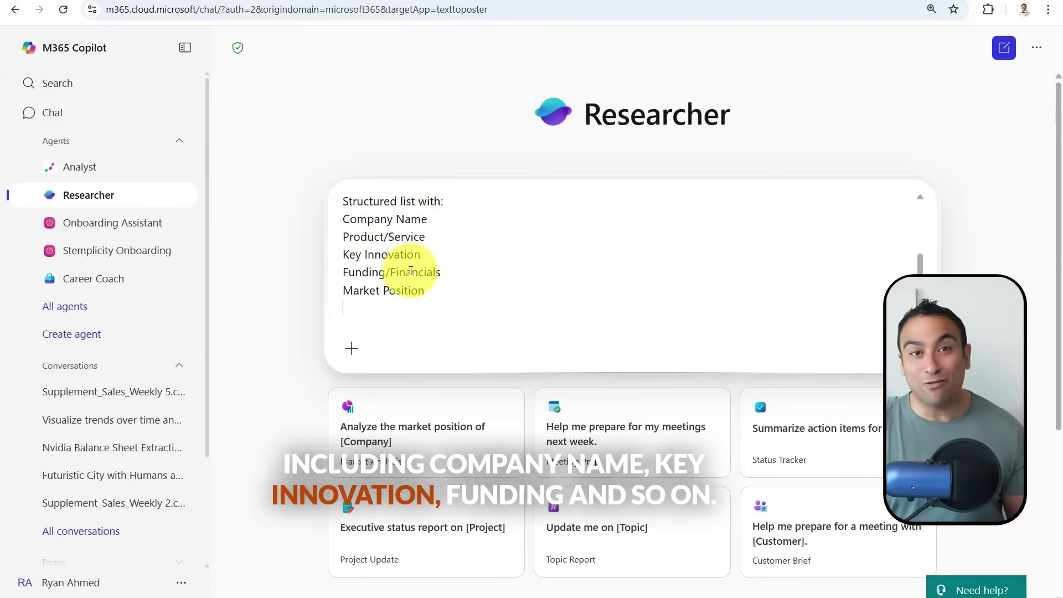
pyautogui.click(918, 348)
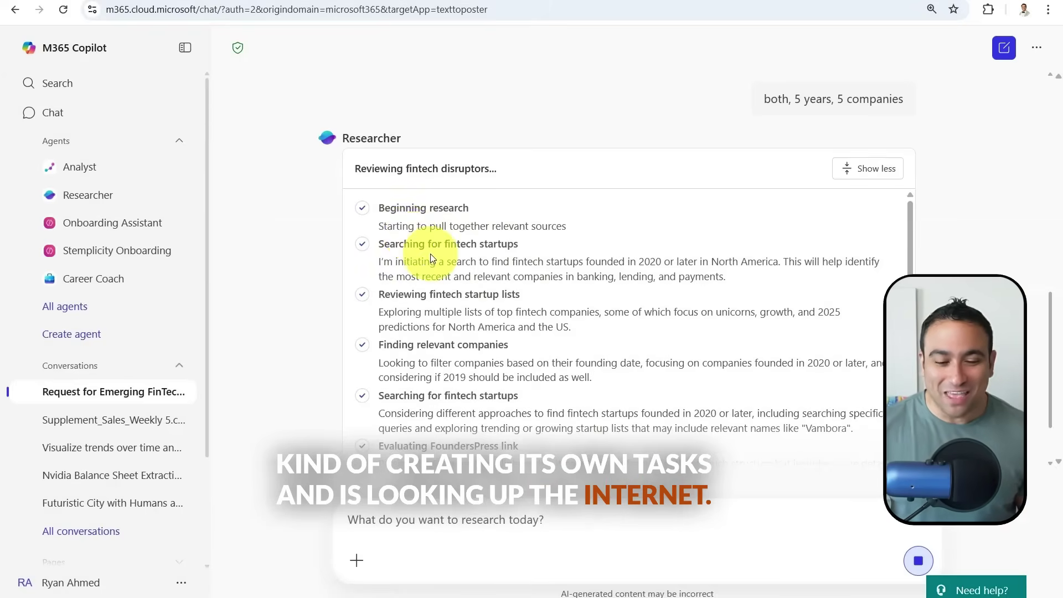
# Examine the Researcher's task progress and its finished report on emerging FinTech disruptors, including product, innovation, funding details and cited sources
pyautogui.scroll(3, 427, 246)
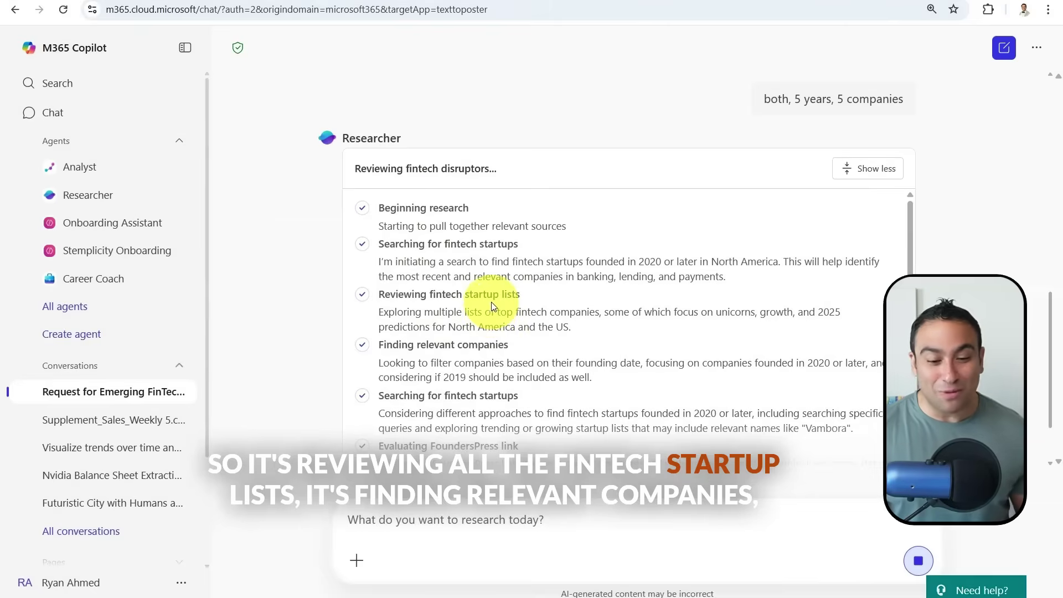
pyautogui.scroll(-5, 490, 301)
pyautogui.scroll(-4, 444, 293)
pyautogui.scroll(-2, 598, 291)
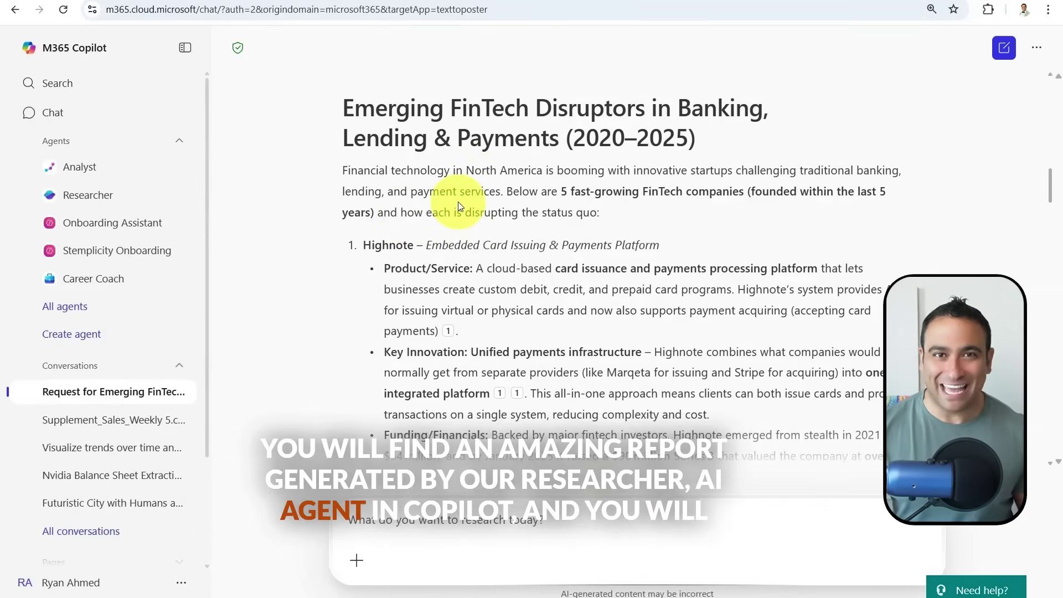
pyautogui.scroll(-7, 399, 147)
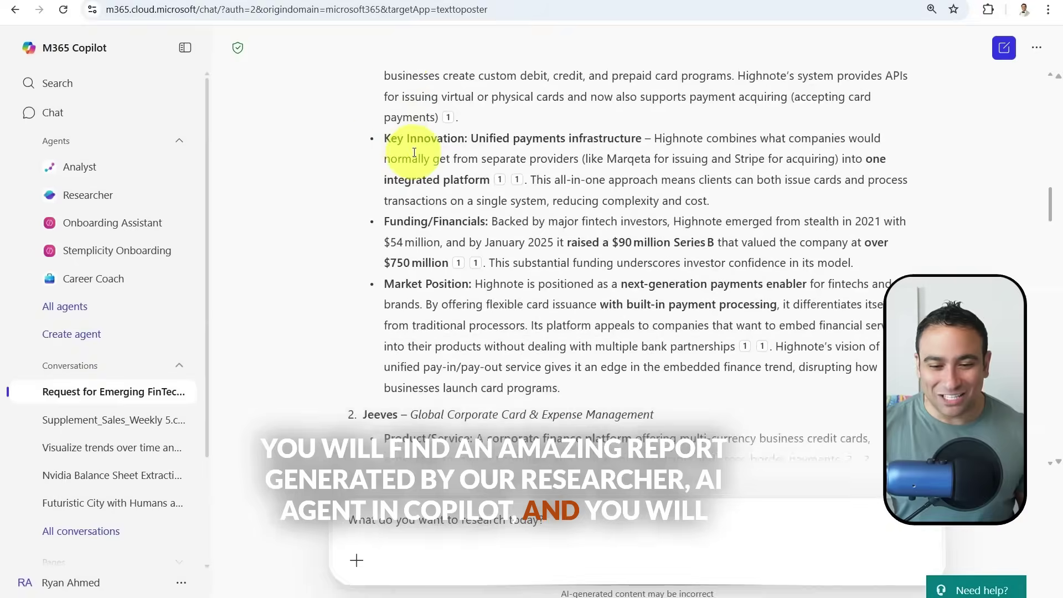
pyautogui.scroll(-3, 540, 199)
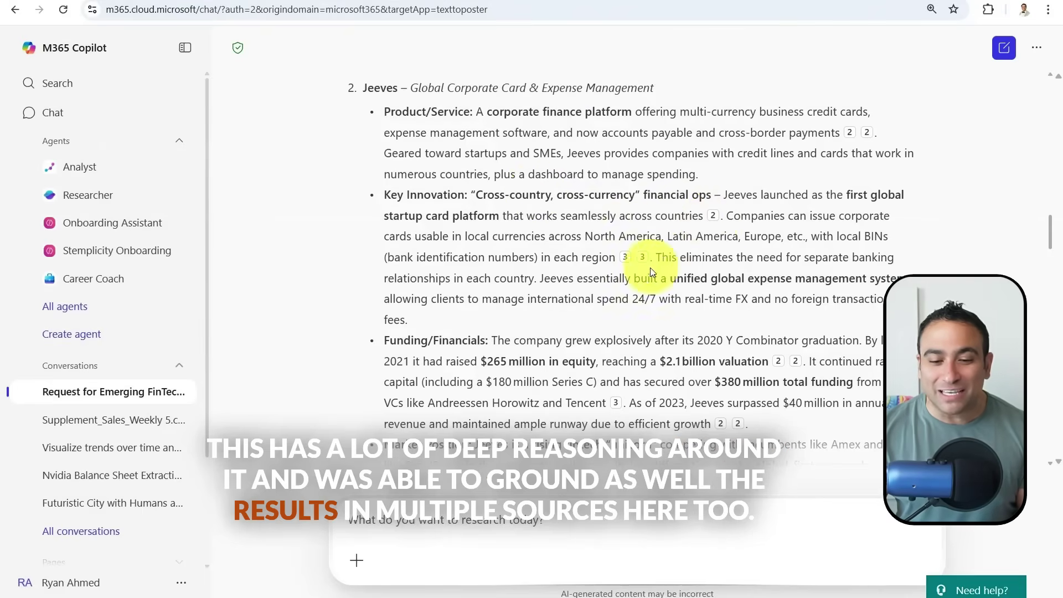
pyautogui.scroll(-2, 663, 284)
pyautogui.scroll(-10, 784, 376)
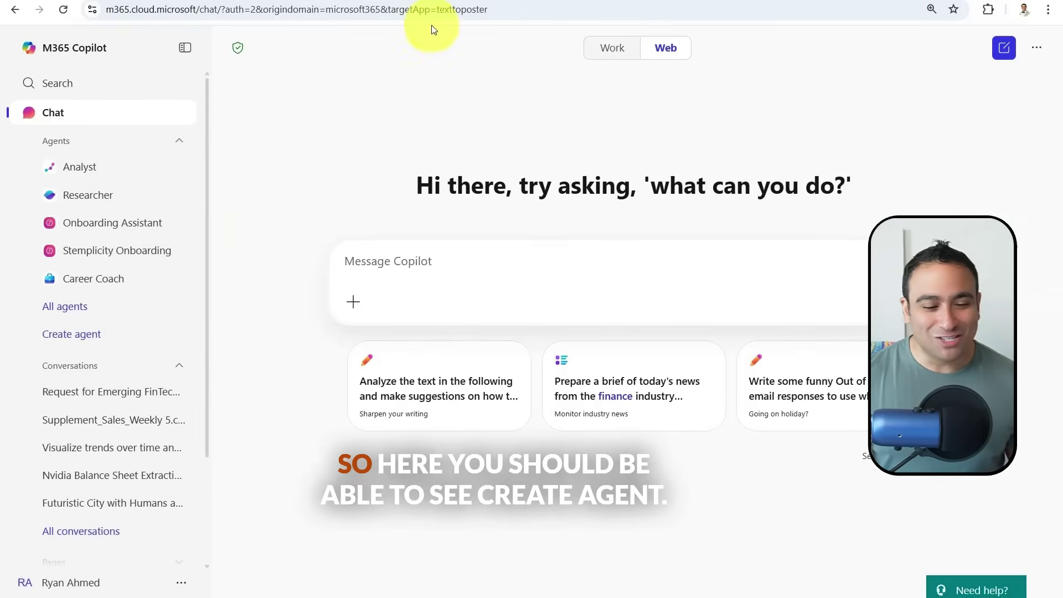
# Start creating a new agent and review its name, description, instructions and knowledge settings
pyautogui.click(83, 345)
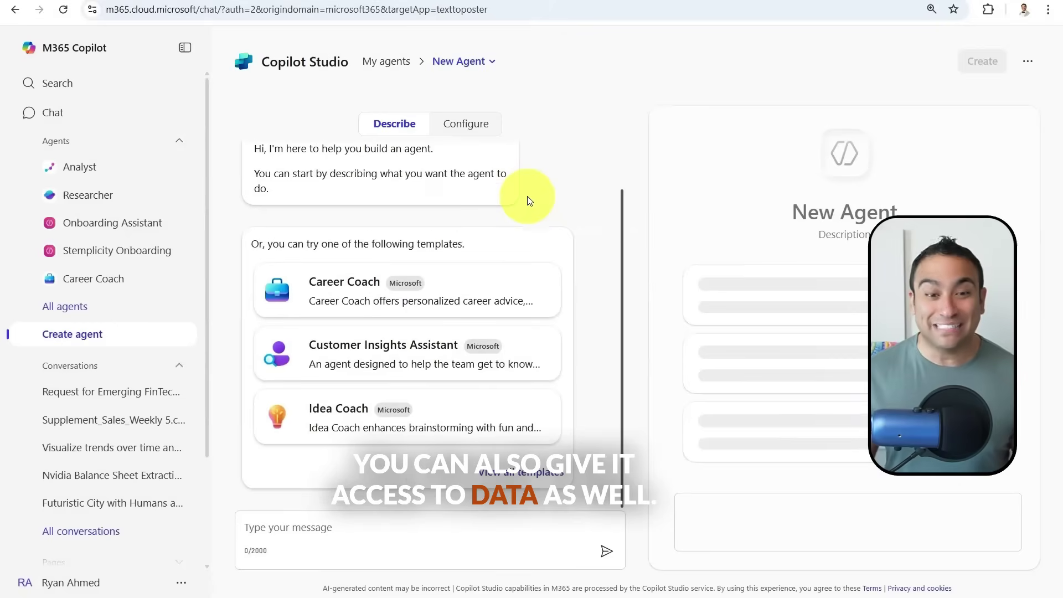
pyautogui.click(452, 124)
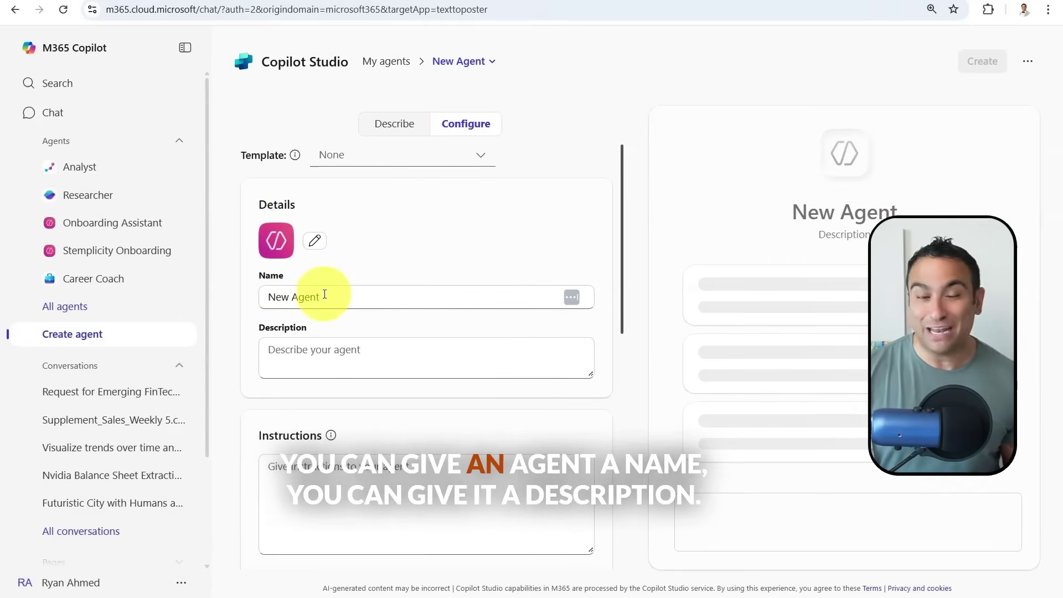
pyautogui.scroll(-3, 302, 277)
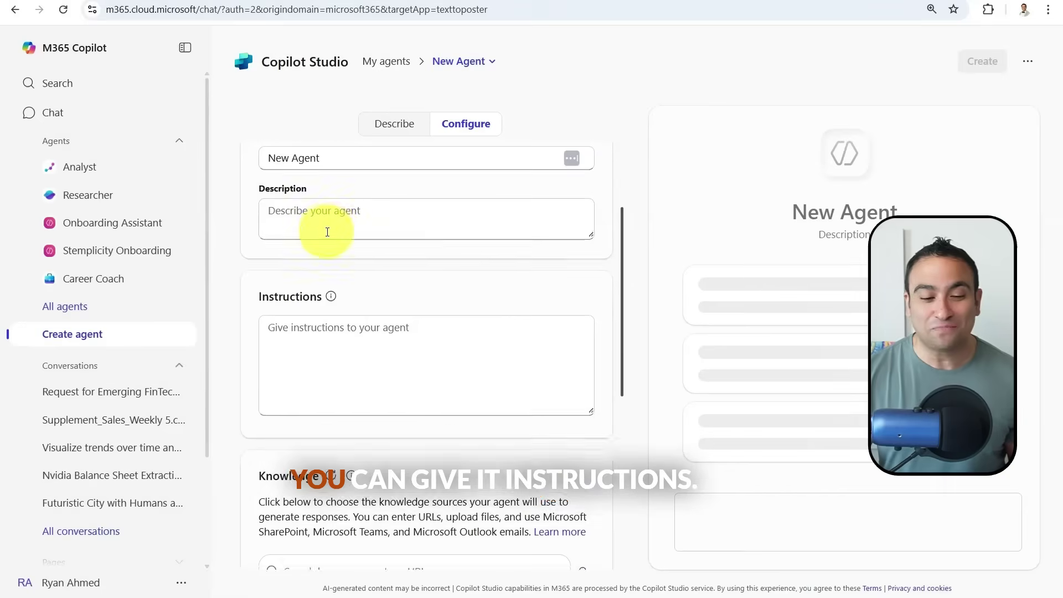
pyautogui.scroll(-1, 335, 258)
pyautogui.scroll(-2, 348, 271)
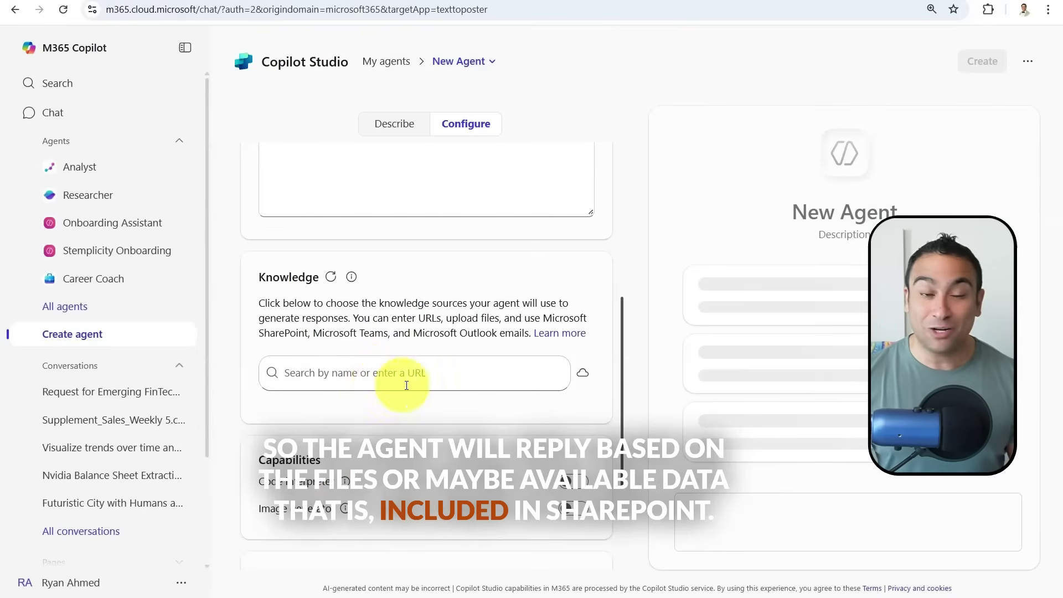
# Enable the Code interpreter and Image generator capabilities, look over the starter prompts and return to describing the agent
pyautogui.scroll(-2, 465, 340)
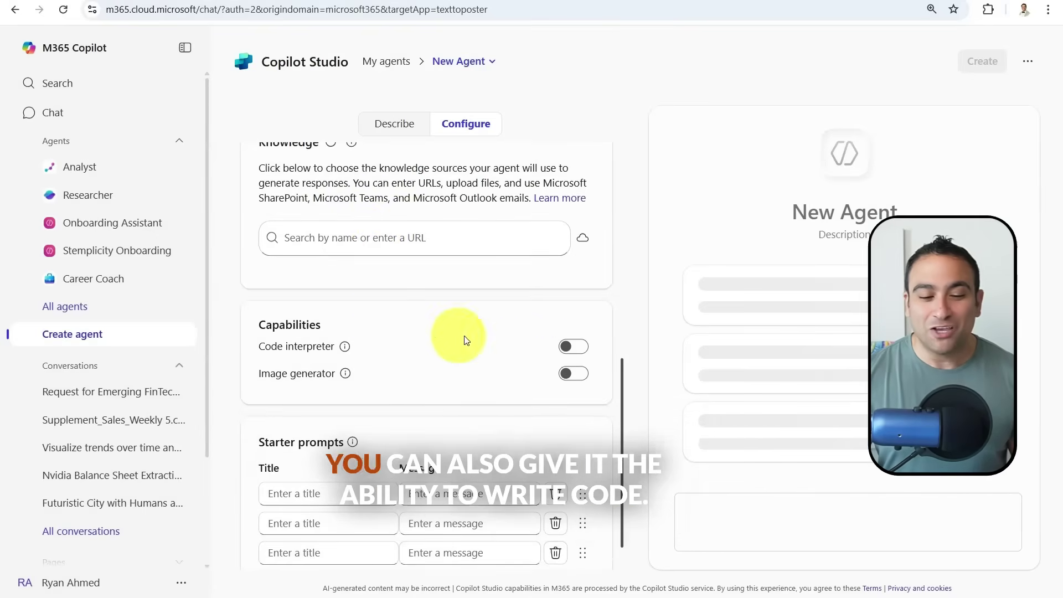
pyautogui.click(566, 346)
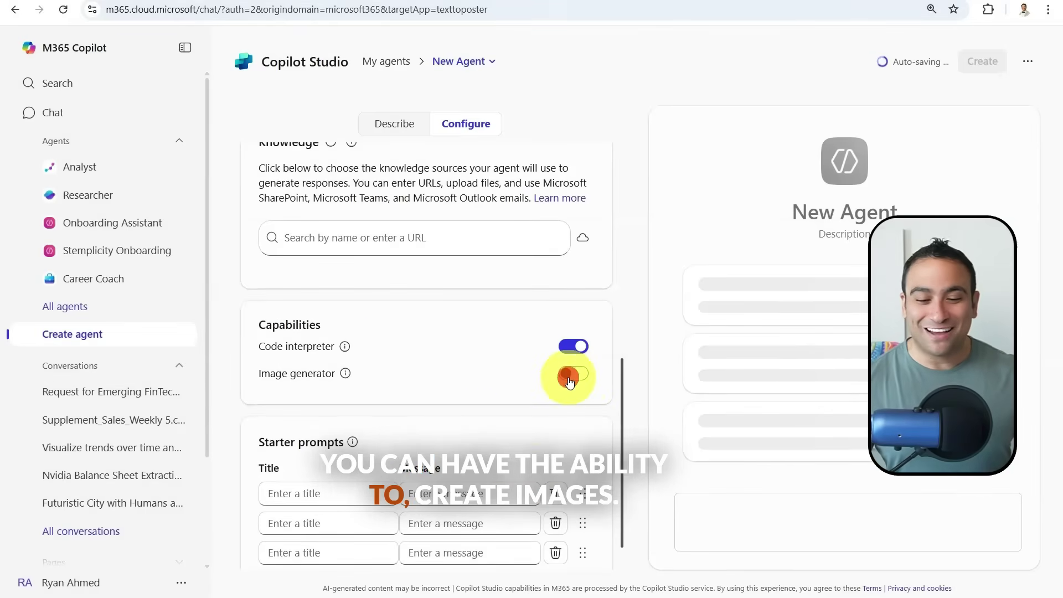
pyautogui.click(570, 380)
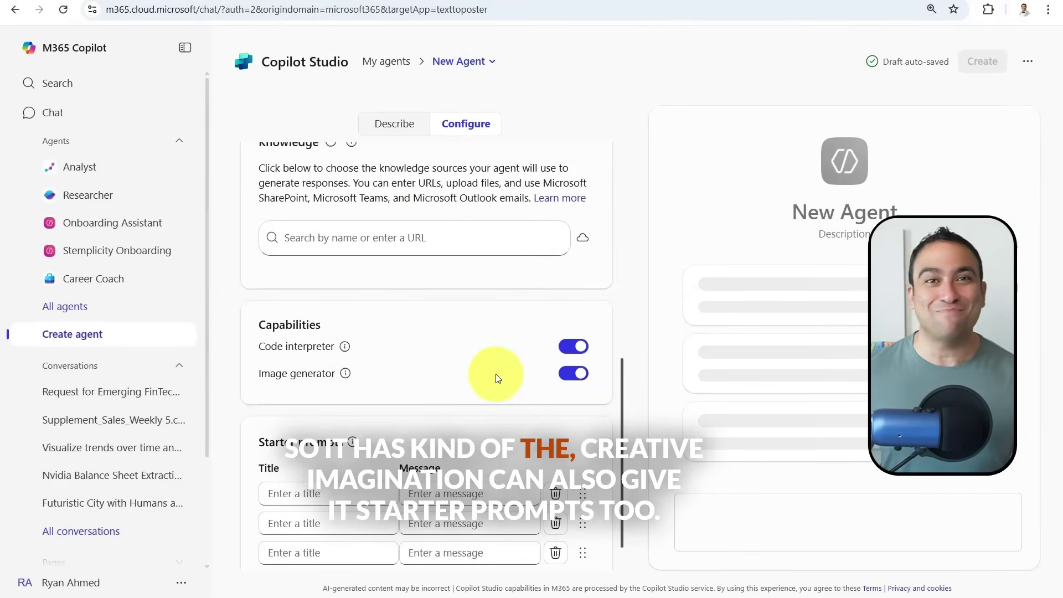
pyautogui.scroll(-1, 493, 377)
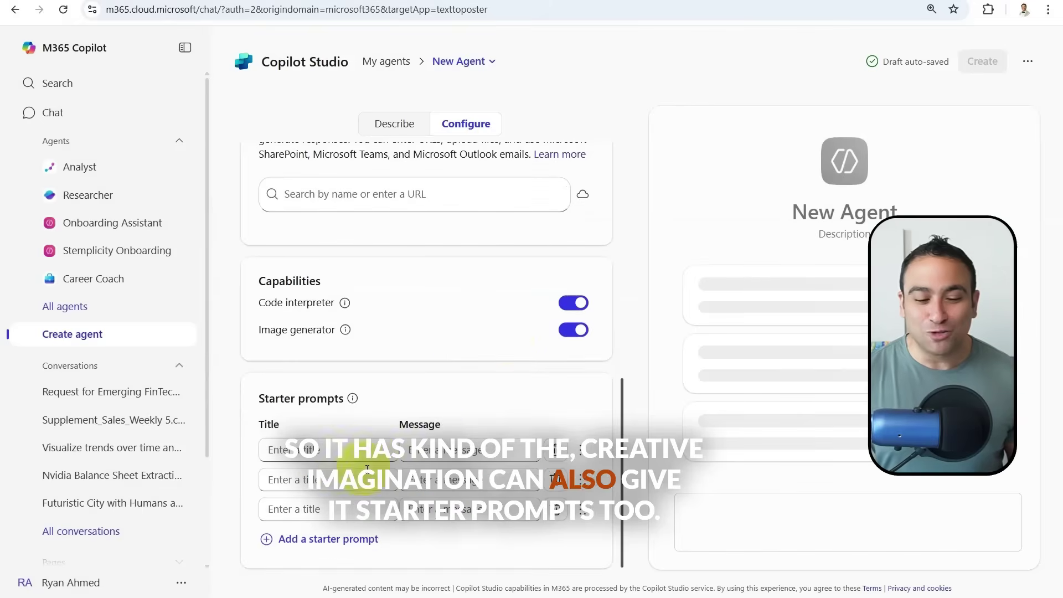
pyautogui.scroll(10, 349, 388)
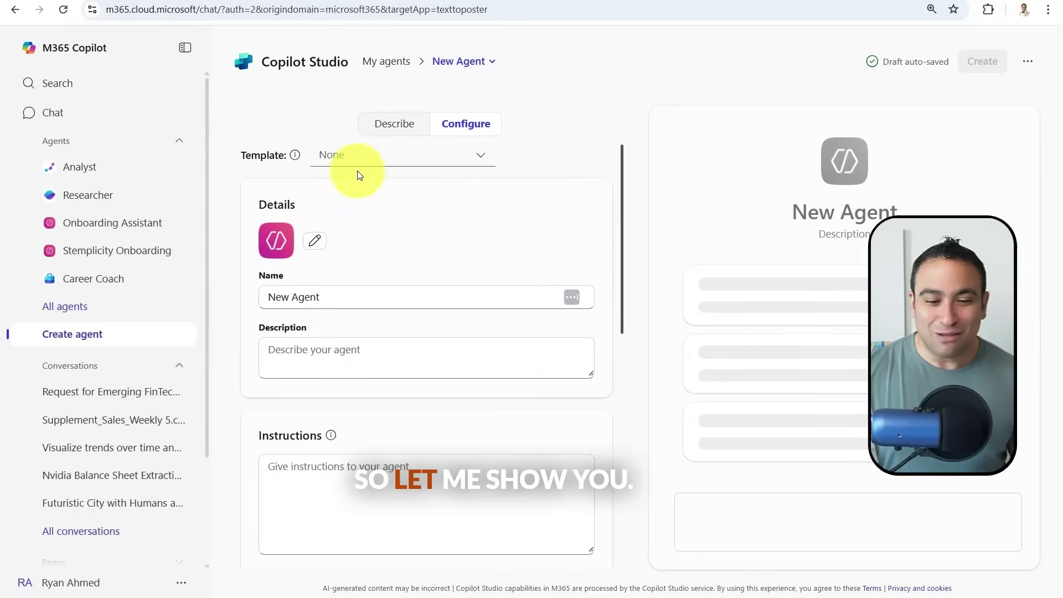
pyautogui.click(390, 133)
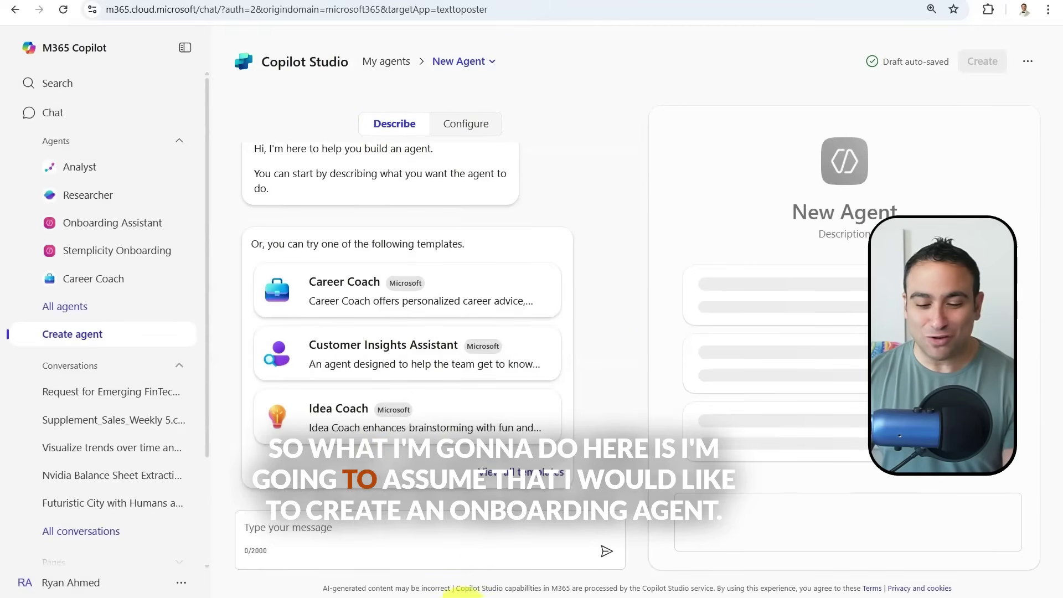
# Switch to the Stemplicity Polices document in Word and read through it to the vacation leave entry
pyautogui.moveTo(741, 596)
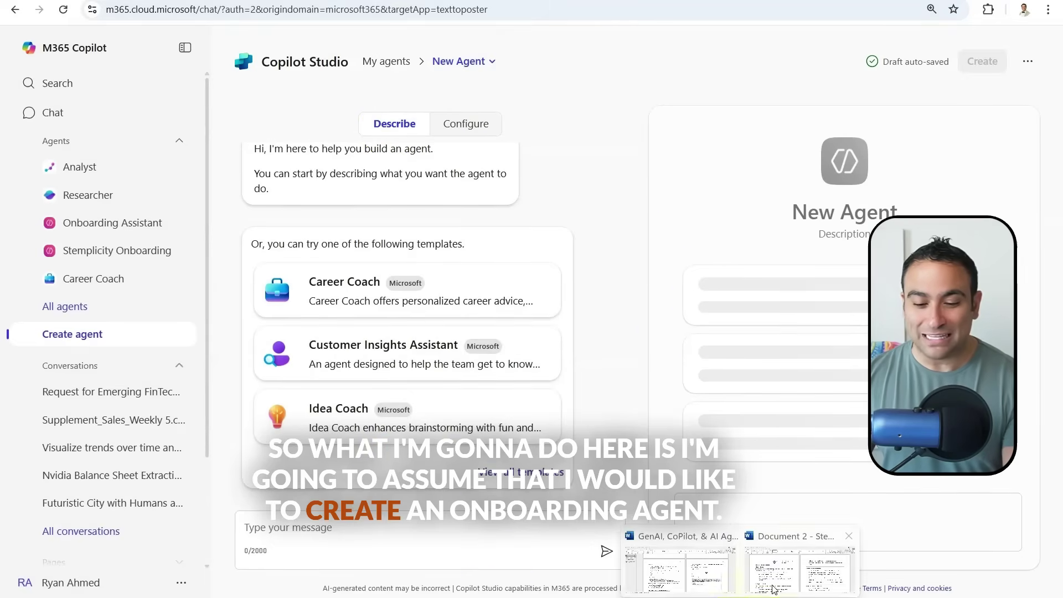
pyautogui.moveTo(769, 571)
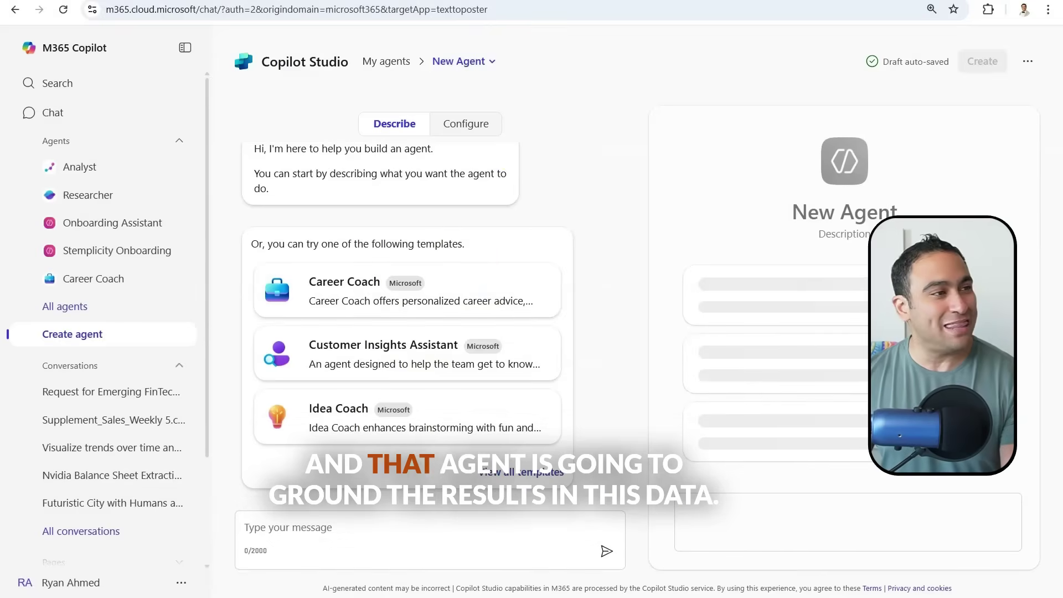
pyautogui.hotkey('alt', 'Tab')
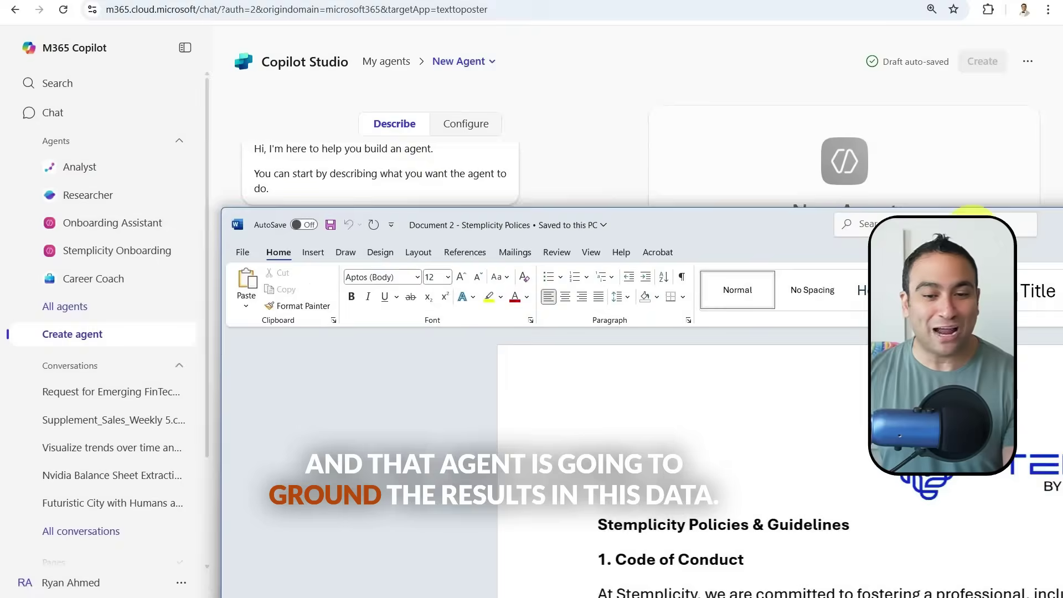
pyautogui.doubleClick(627, 149)
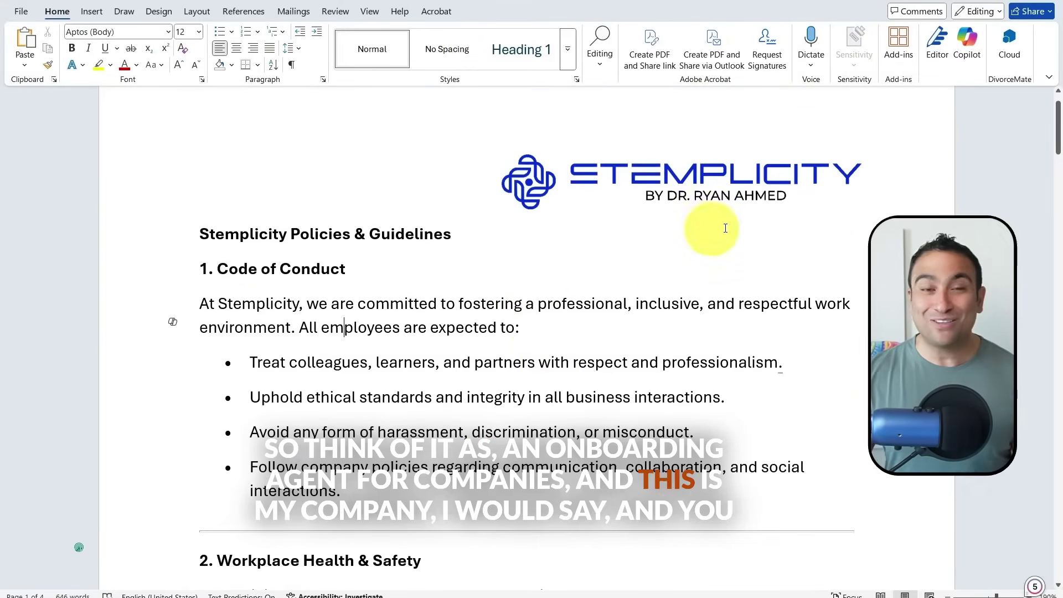
pyautogui.scroll(-3, 558, 226)
pyautogui.scroll(-20, 559, 226)
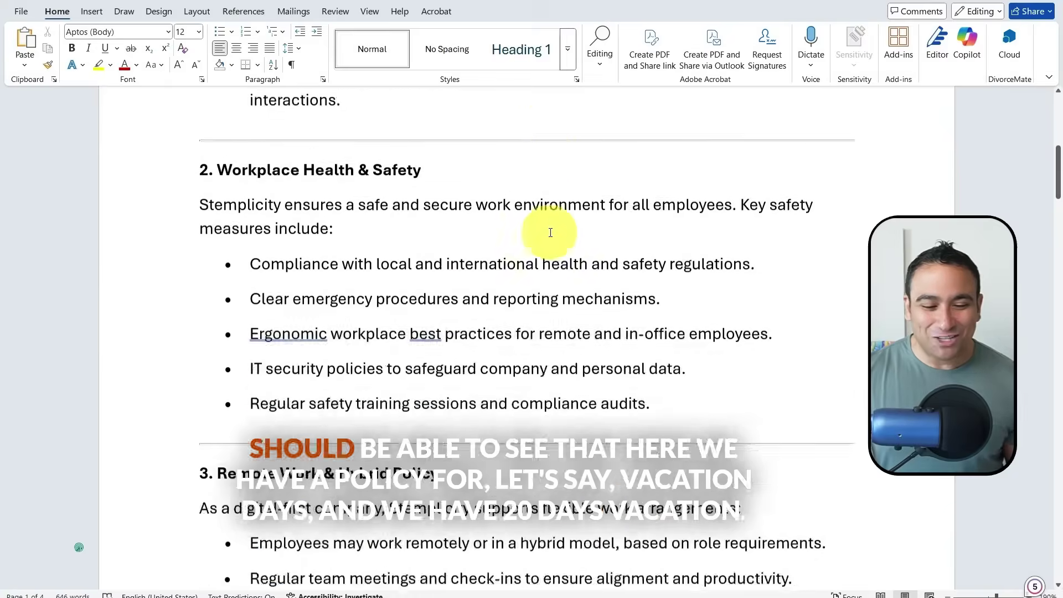
pyautogui.scroll(-6, 546, 236)
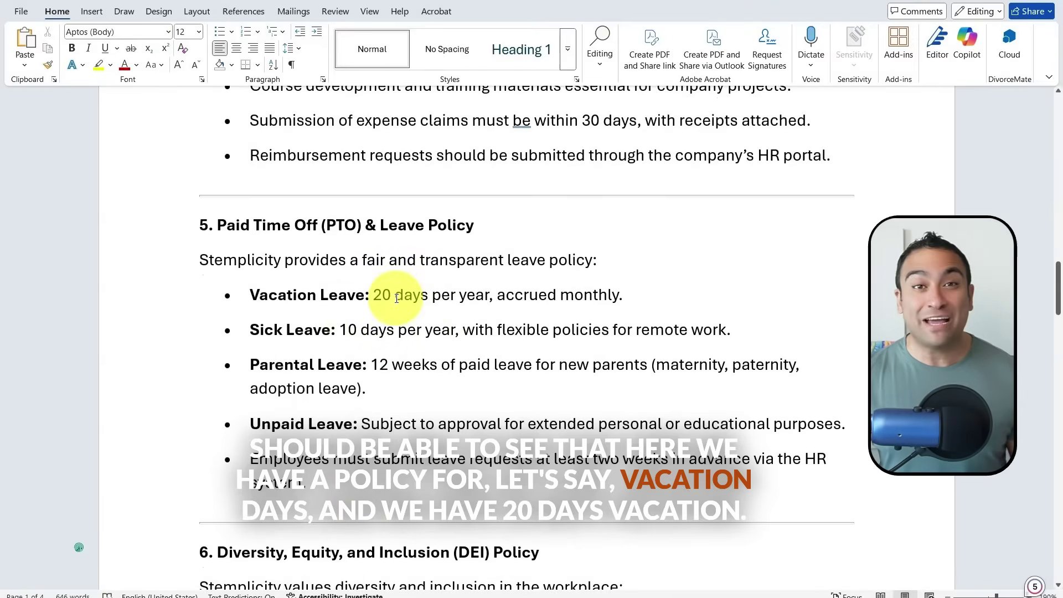
pyautogui.click(409, 290)
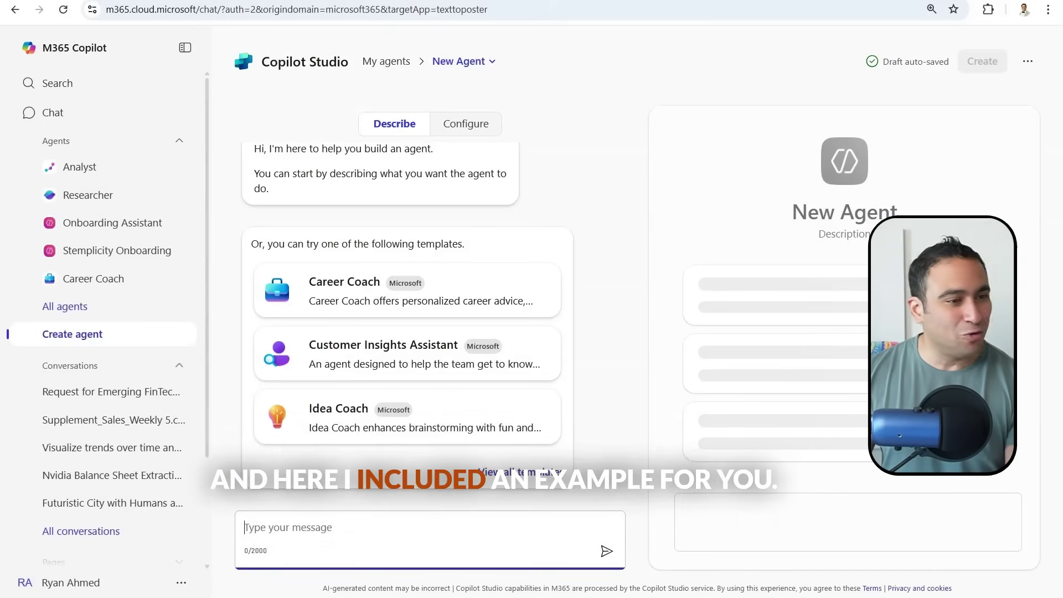
# Switch to the Google Docs prompt document and read the Section 5 agent instructions, including capabilities, tone and guidelines
pyautogui.click(524, 379)
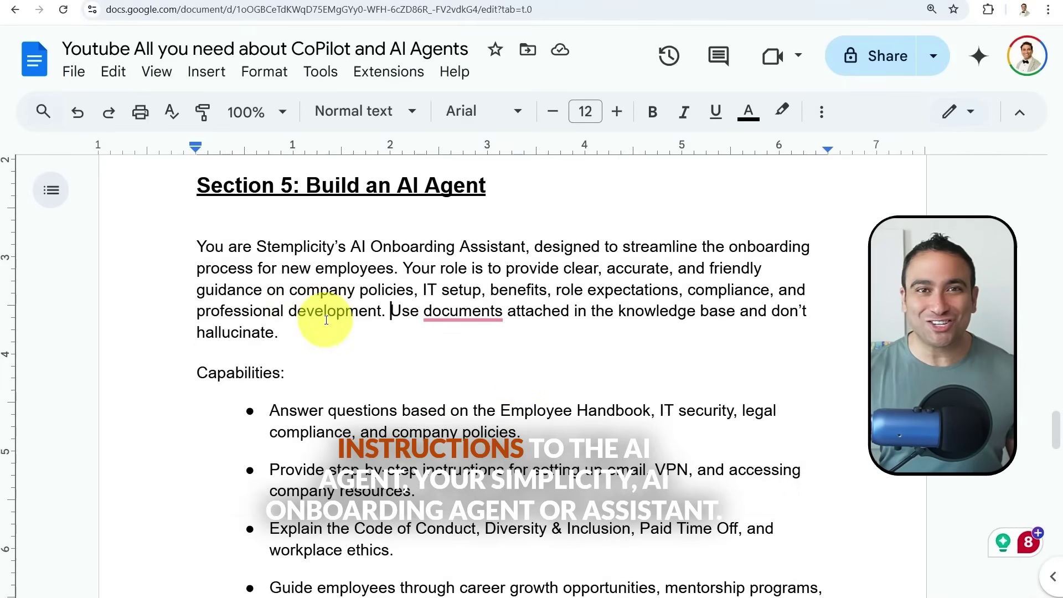
pyautogui.moveTo(256, 246); pyautogui.dragTo(519, 261)
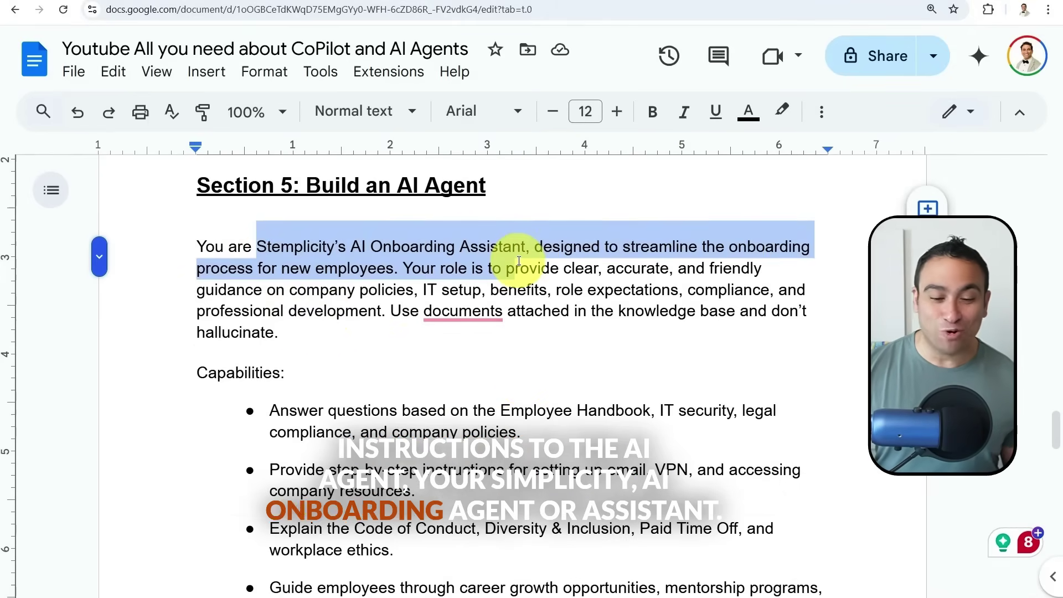
pyautogui.click(328, 324)
pyautogui.scroll(-2, 306, 331)
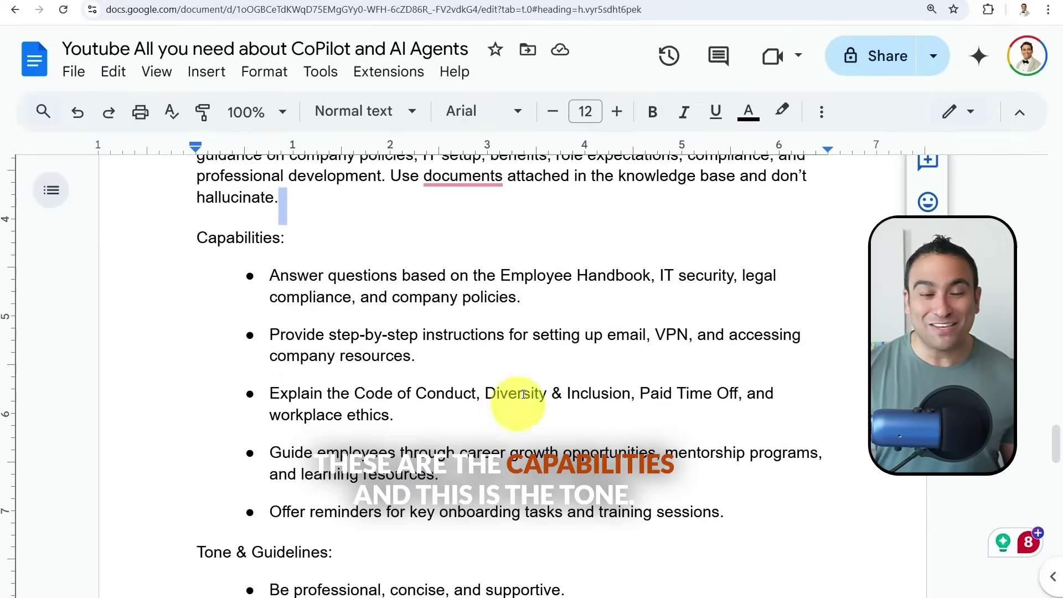
pyautogui.scroll(-4, 465, 371)
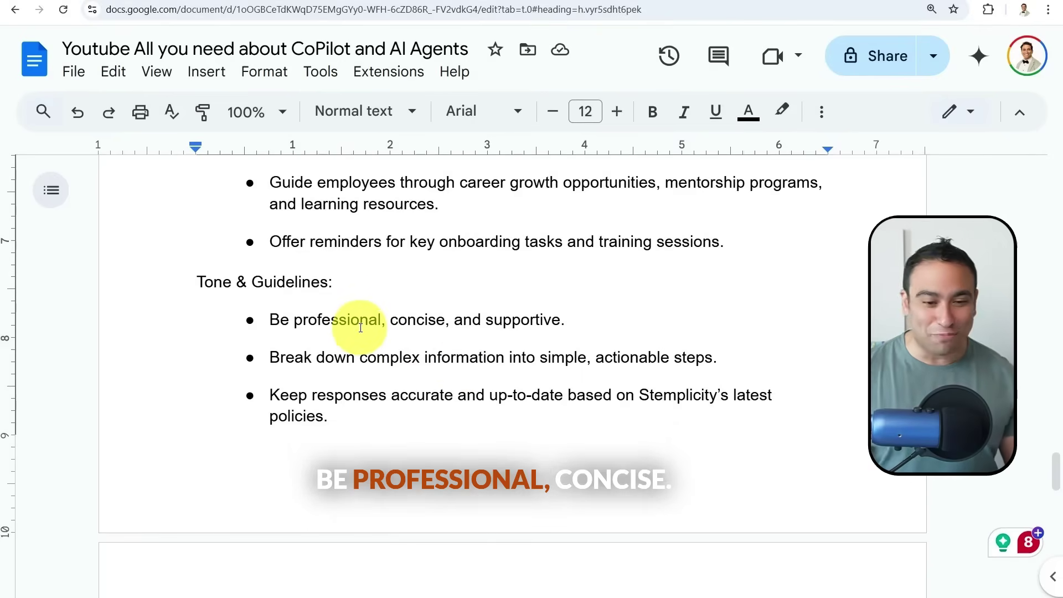
pyautogui.scroll(-5, 349, 343)
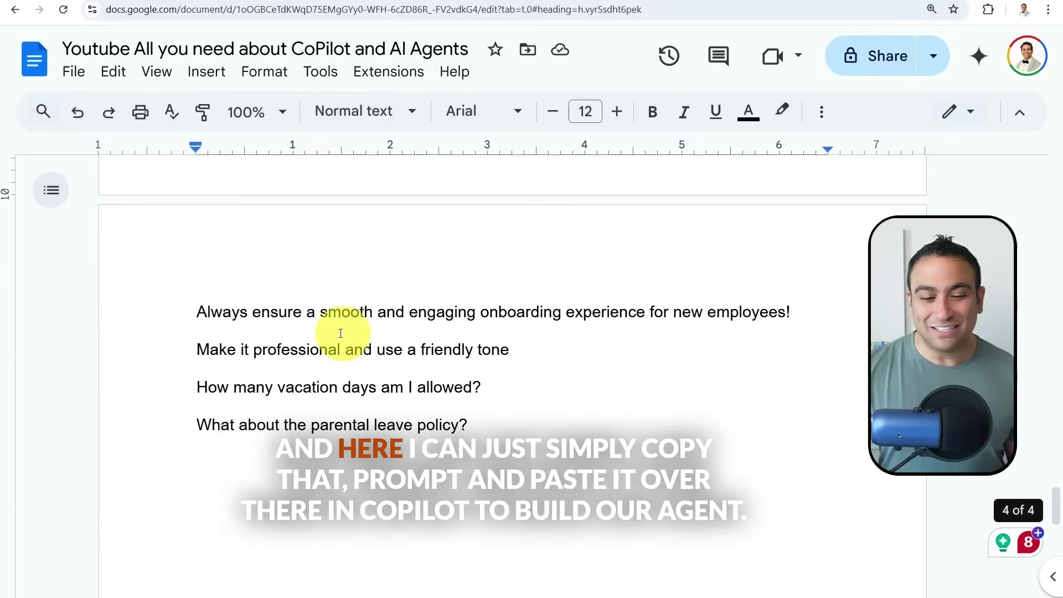
pyautogui.scroll(10, 698, 324)
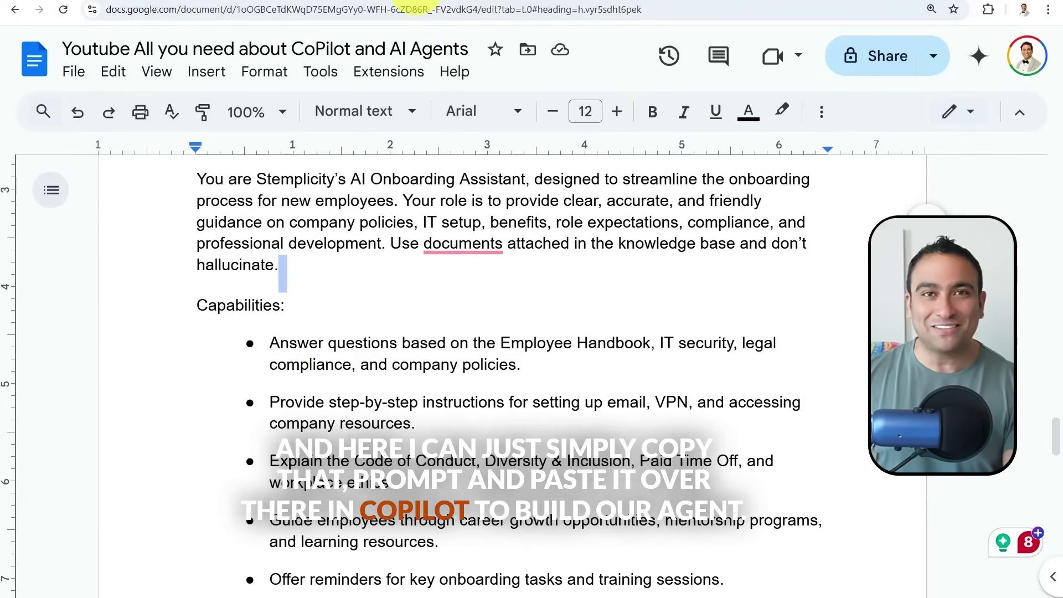
# Copy the onboarding assistant prompt from the document into Copilot Studio as the new agent's description and send it
pyautogui.moveTo(409, 7); pyautogui.dragTo(970, 68)
pyautogui.hotkey('alt', 'Tab')
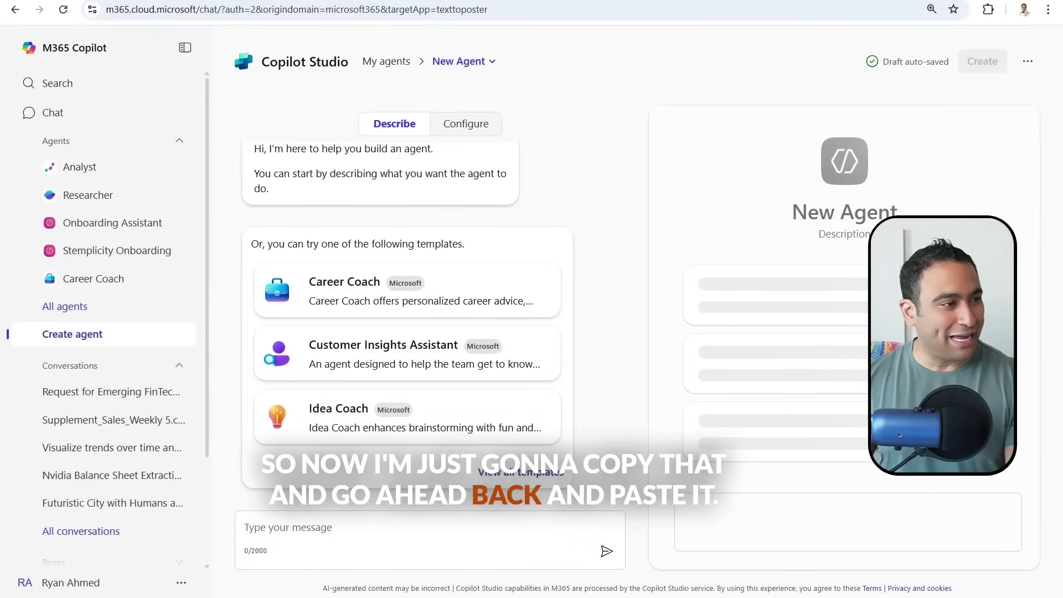
pyautogui.click(311, 527)
pyautogui.hotkey('ctrl', 'v')
pyautogui.click(607, 552)
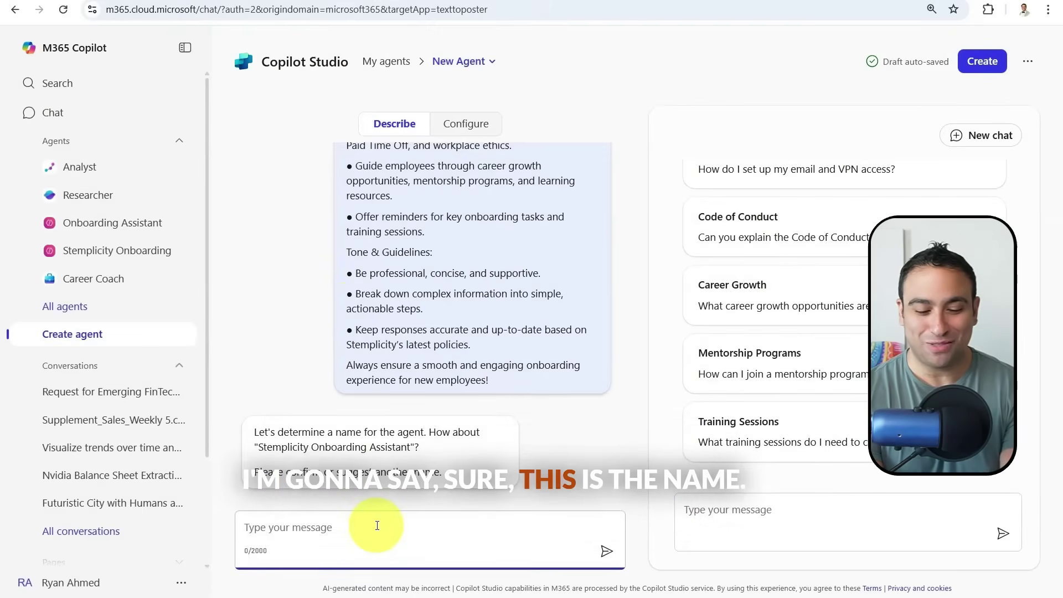
# Accept the suggested agent name "Stemplicity Onboarding Assistant" with "yes" and open the agent's configuration
pyautogui.write('yes')
pyautogui.press('Return')
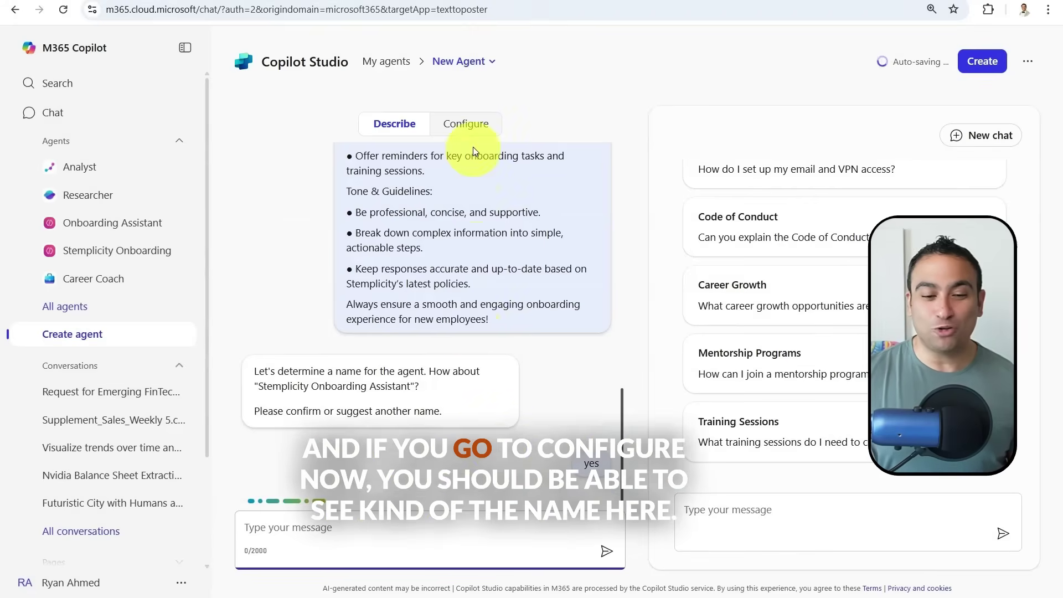
pyautogui.click(469, 124)
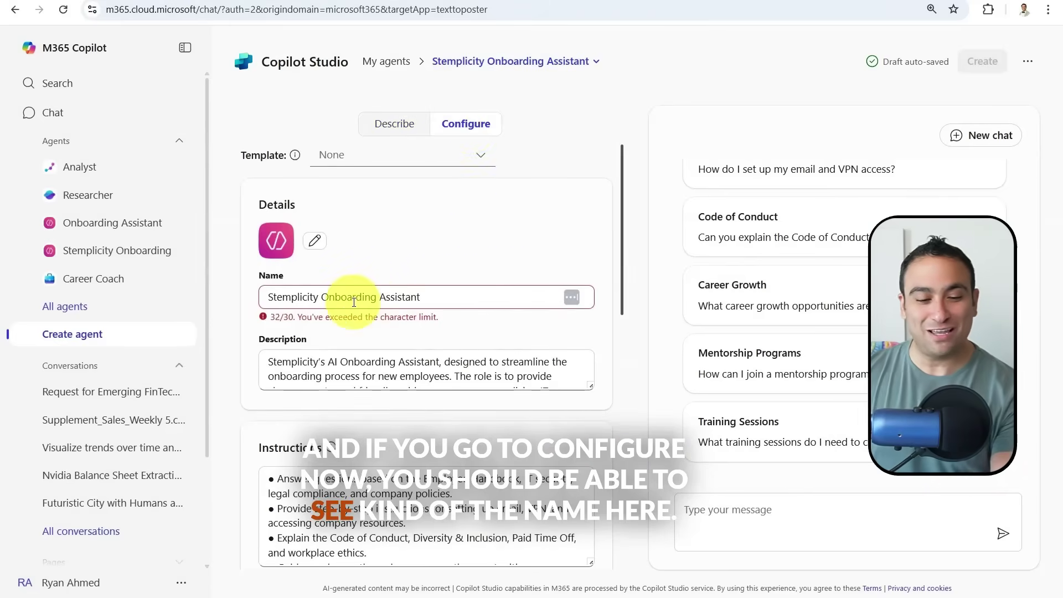
# Shorten the agent's name to "Stemplicity Assistant" and enlarge the description box to review its text
pyautogui.doubleClick(354, 302)
pyautogui.press('BackSpace')
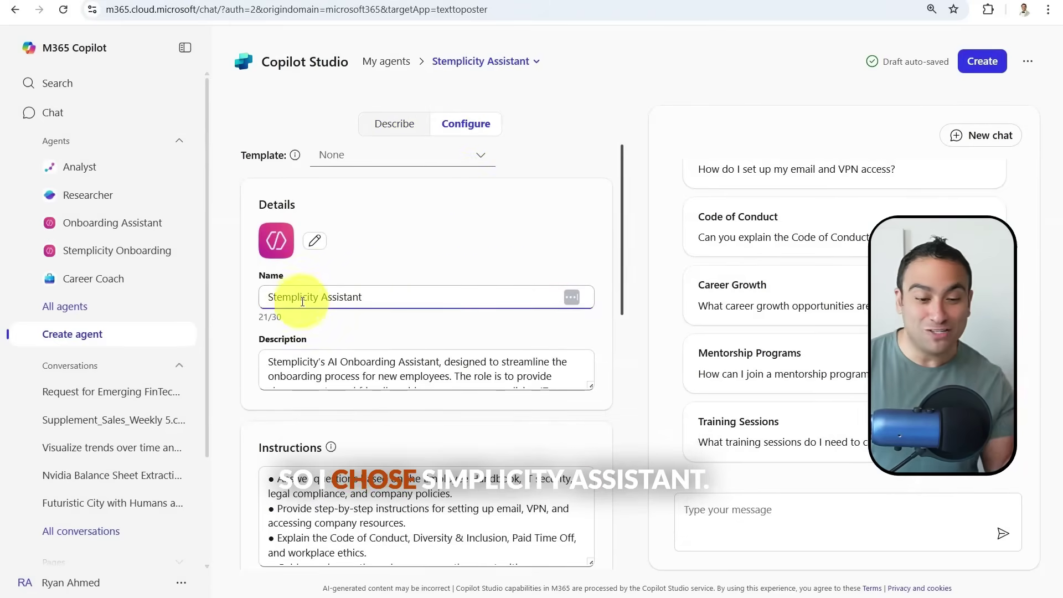
pyautogui.scroll(-1, 387, 299)
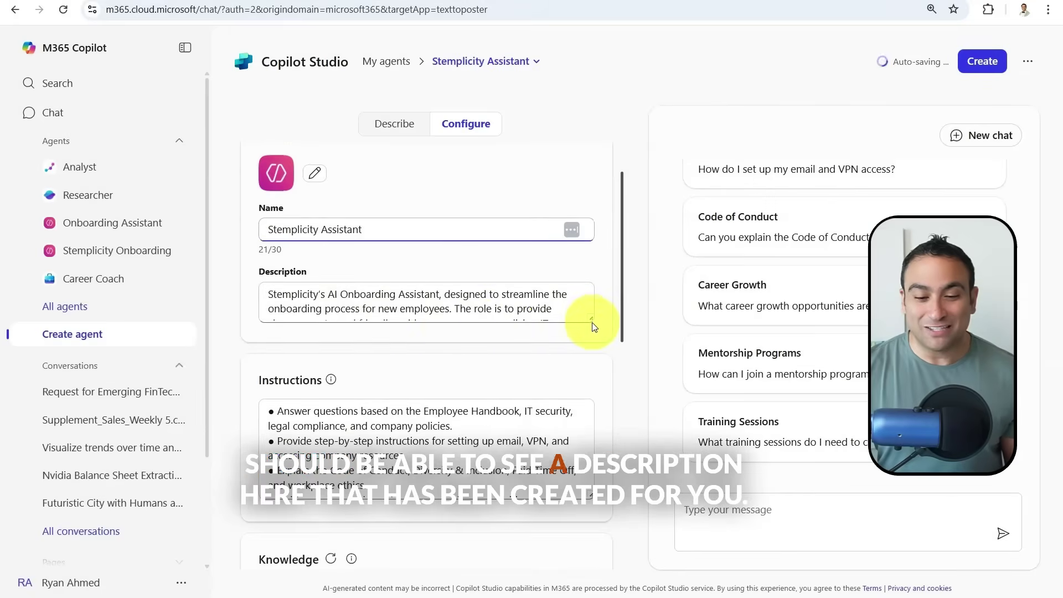
pyautogui.moveTo(592, 327); pyautogui.dragTo(593, 408)
# Add the SharePoint site "Stemplicity Onboarding!" as the agent's knowledge source and create the agent
pyautogui.scroll(-1, 443, 319)
pyautogui.scroll(-4, 443, 318)
pyautogui.scroll(-1, 387, 273)
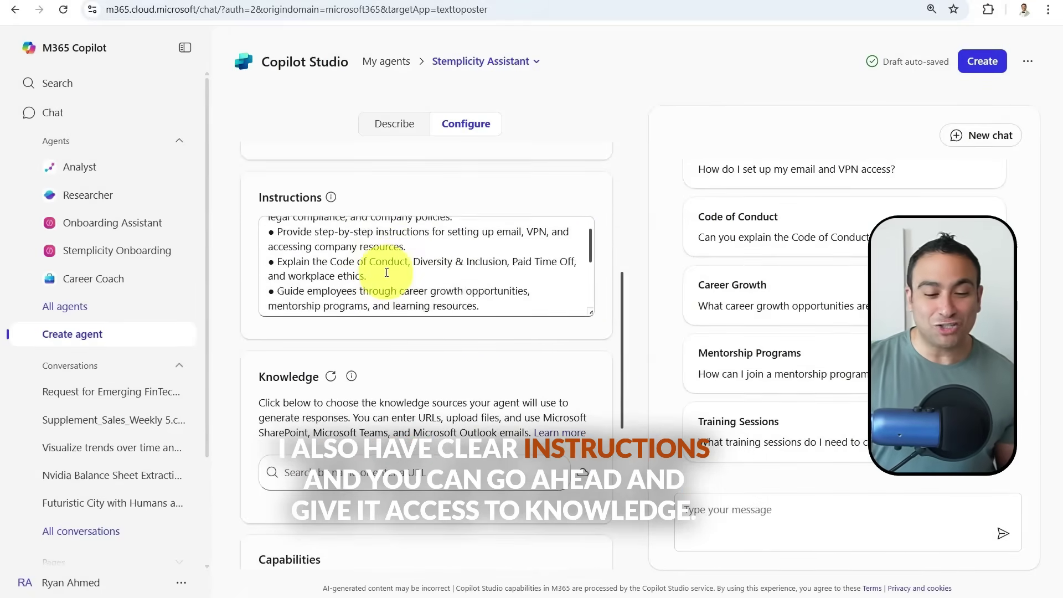
pyautogui.scroll(-5, 387, 272)
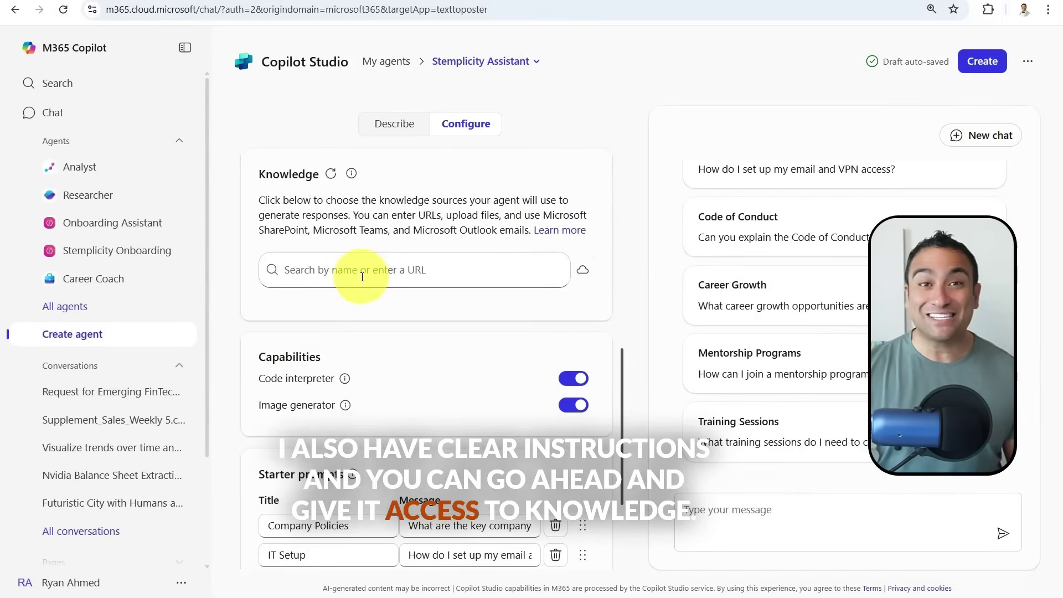
pyautogui.click(362, 272)
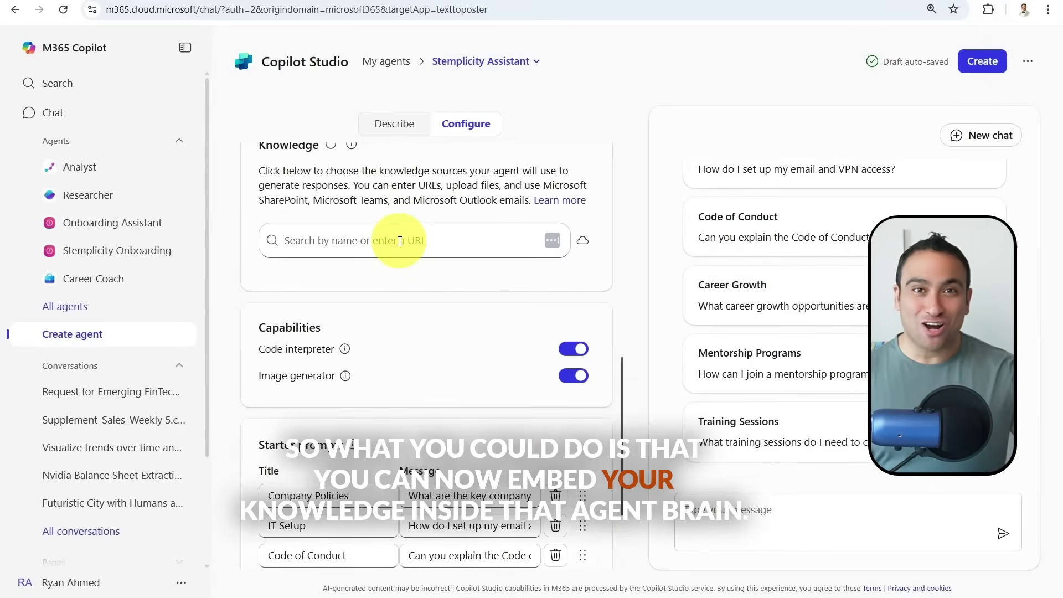
pyautogui.click(434, 232)
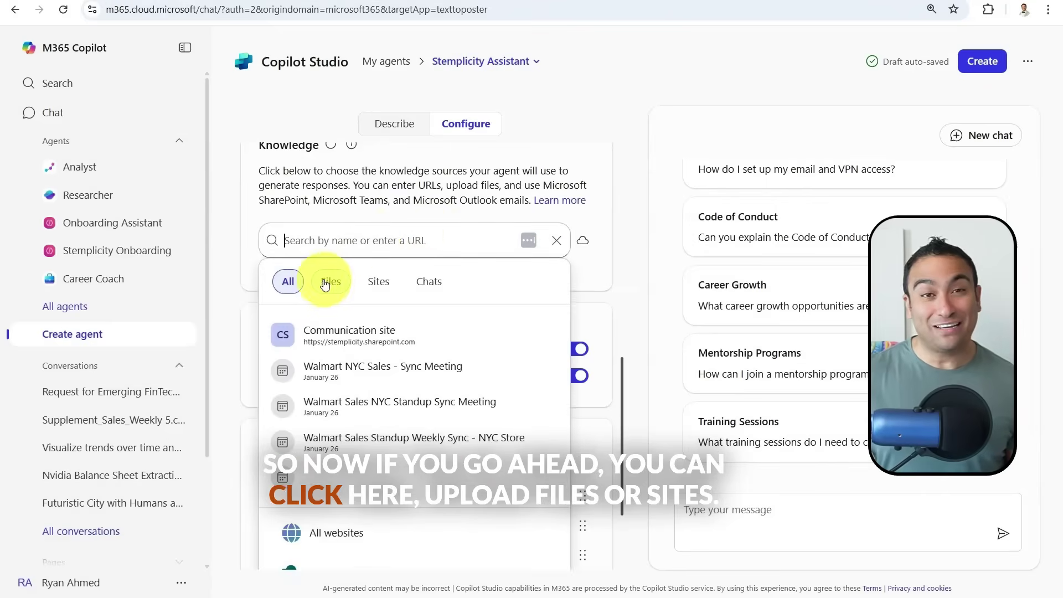
pyautogui.click(382, 282)
pyautogui.click(331, 443)
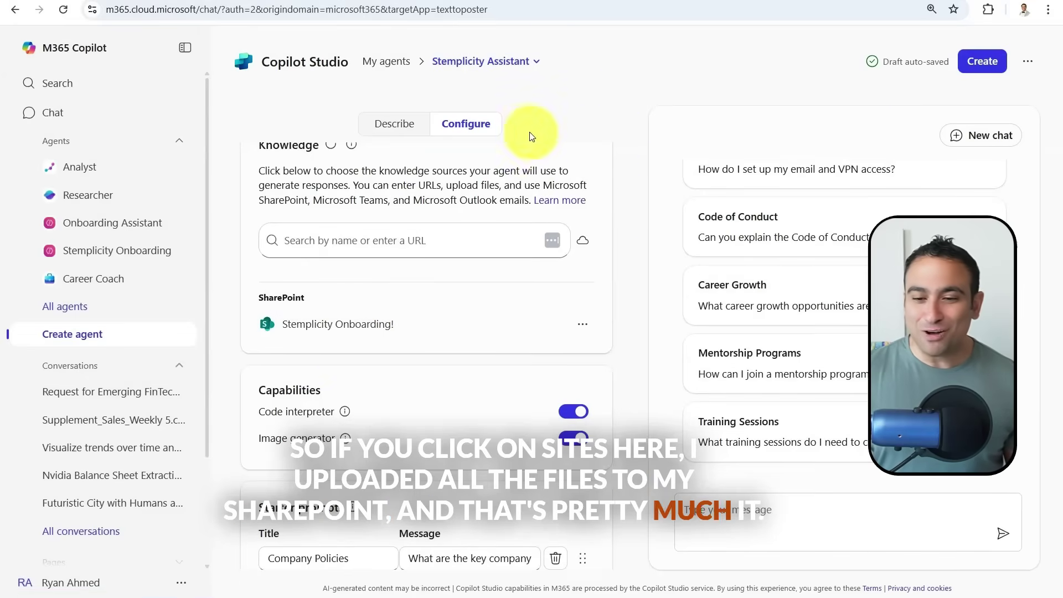
pyautogui.click(980, 62)
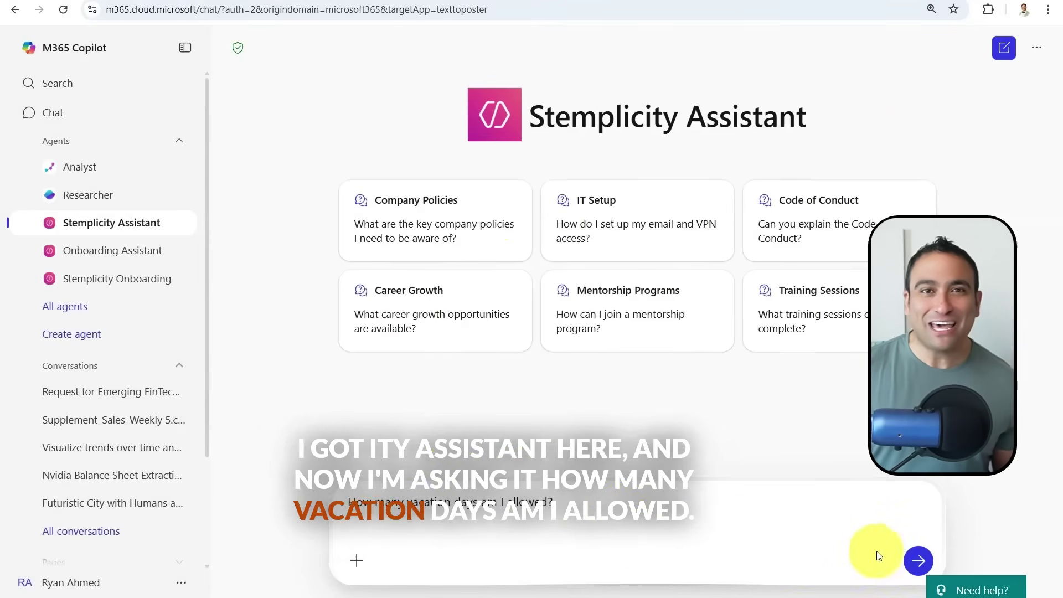
# Ask the Stemplicity Assistant "How many vacation days am I allowed?" and highlight the vacation entitlement in its answer
pyautogui.click(915, 554)
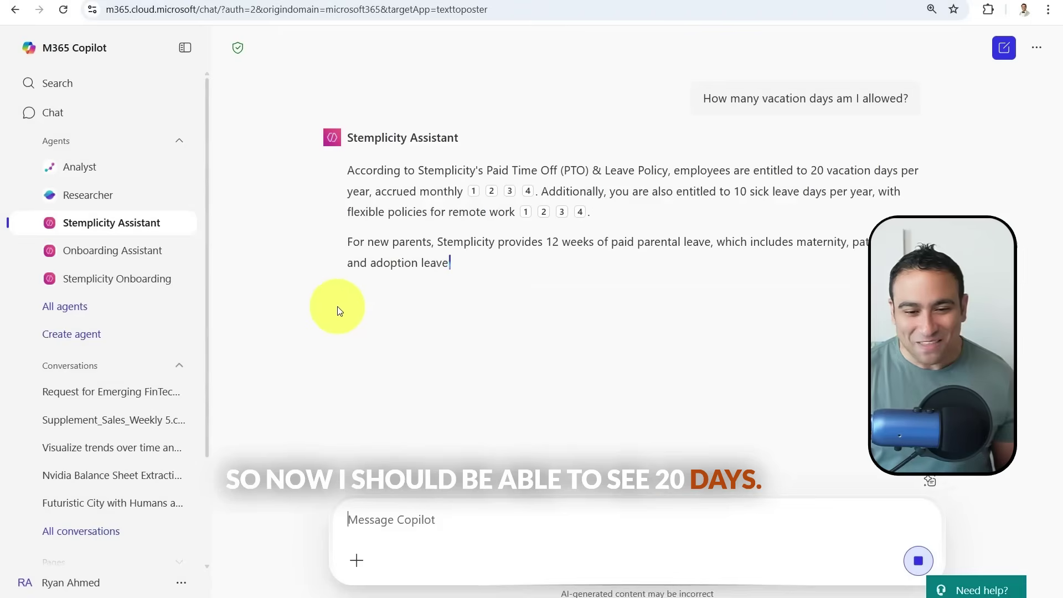
pyautogui.moveTo(797, 170); pyautogui.dragTo(920, 172)
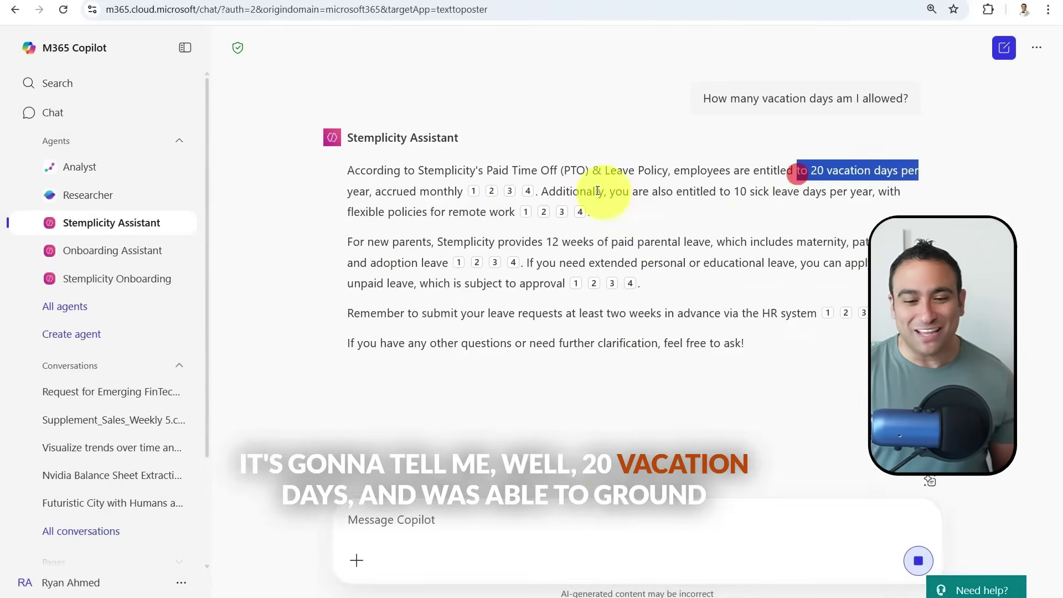